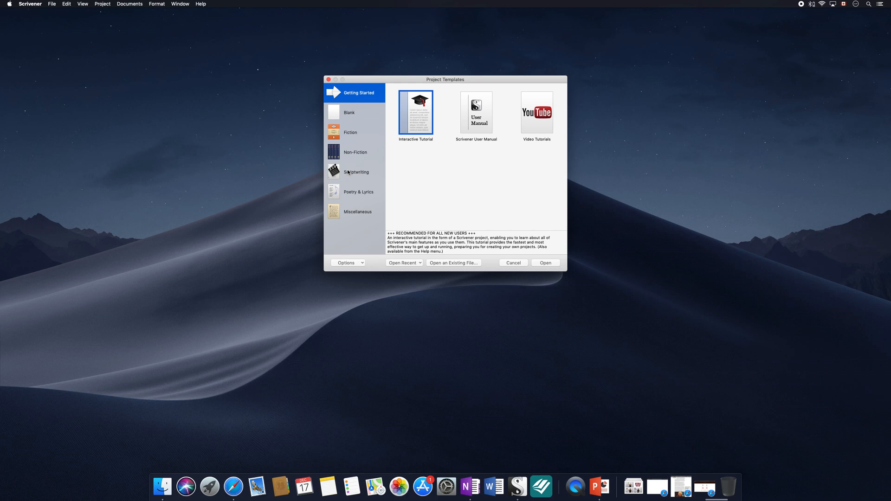
- Create a project named Presentation from the Blank template and enlarge its window to fill the screen
left_click(356, 120)
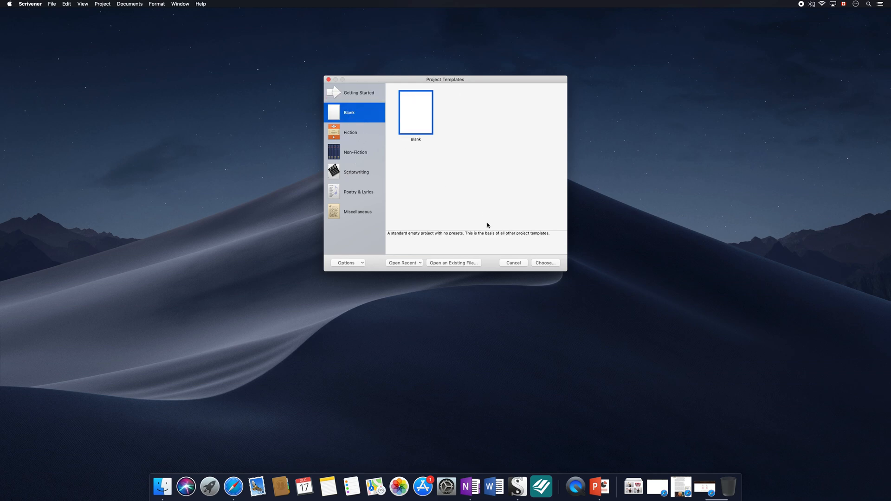
double_click(418, 105)
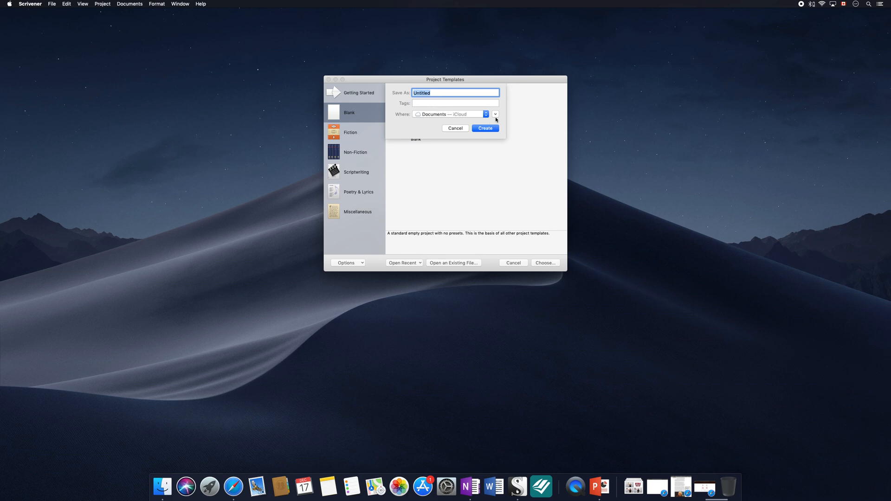
type("Presentation")
left_click(485, 129)
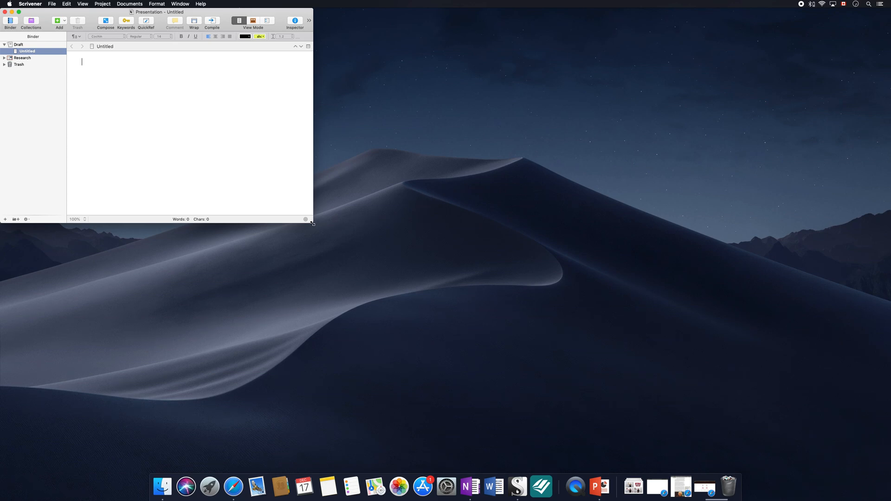
left_click_drag(312, 222, 888, 495)
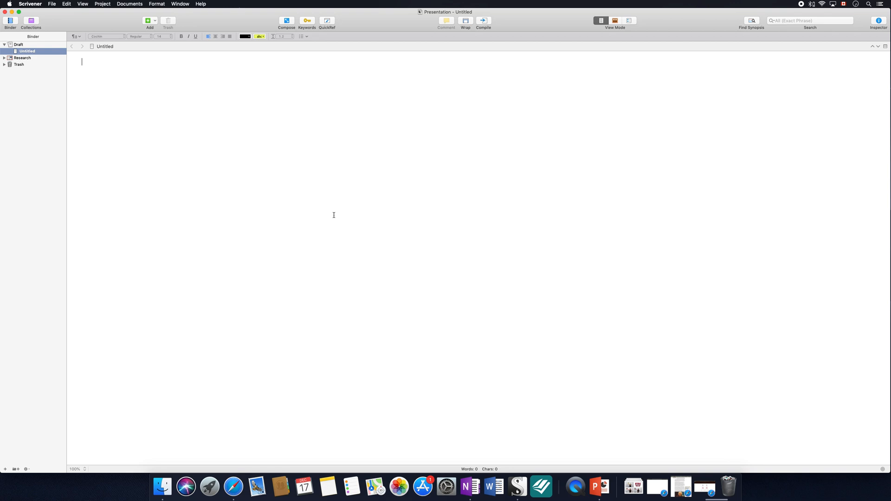
- Write "If you start writing something, anything" in the untitled draft document
type("If you start writ")
key("BackSpace")
type("writing something, anything")
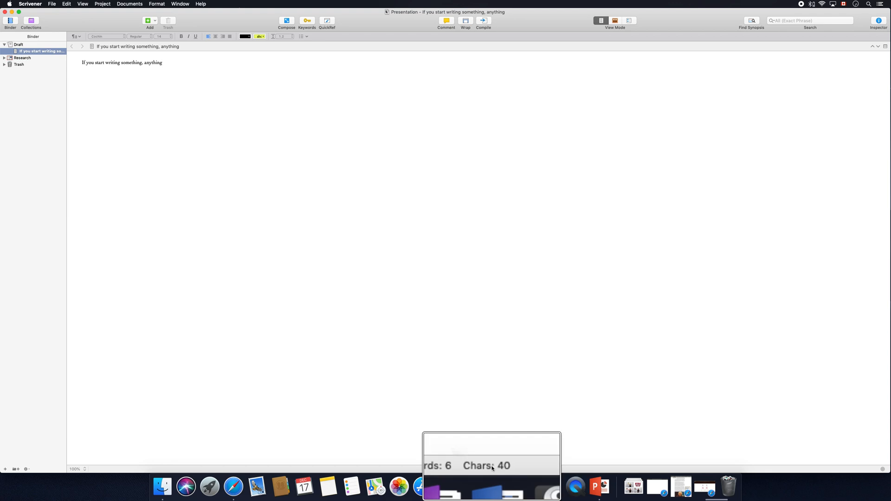
- Check the document's word and character statistics and set its target to 2000 words
left_click(492, 468)
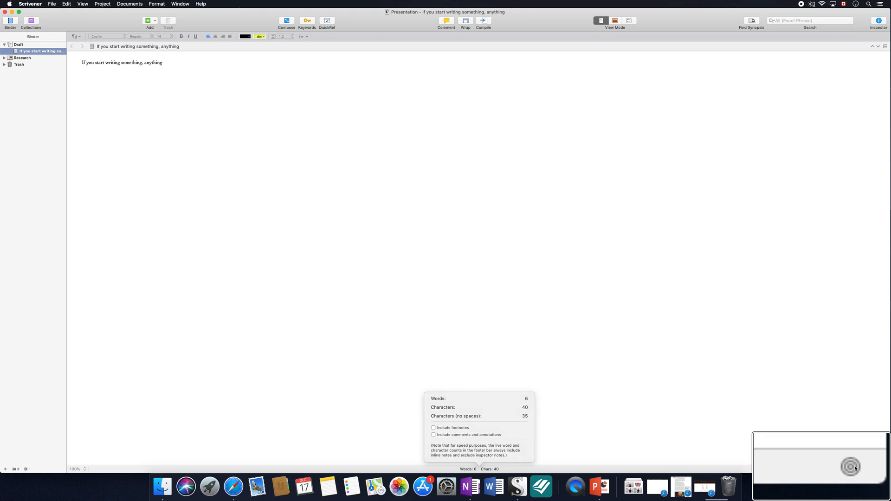
left_click(883, 469)
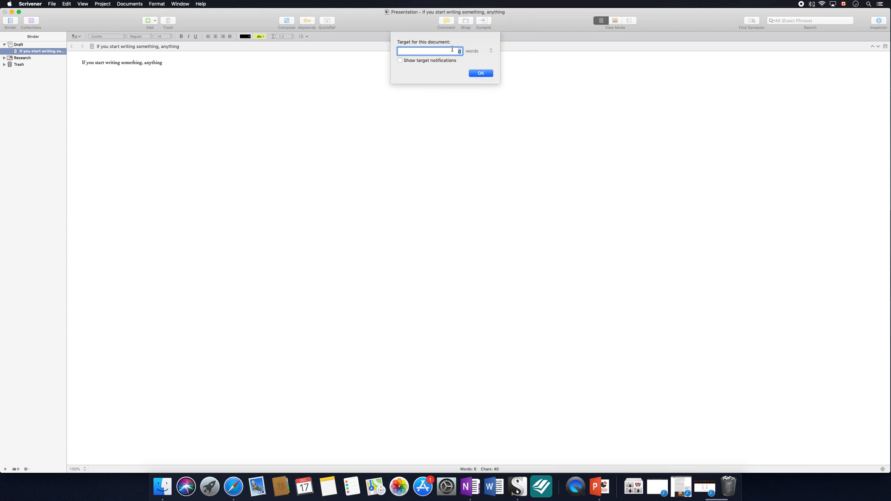
type("2000")
left_click(484, 73)
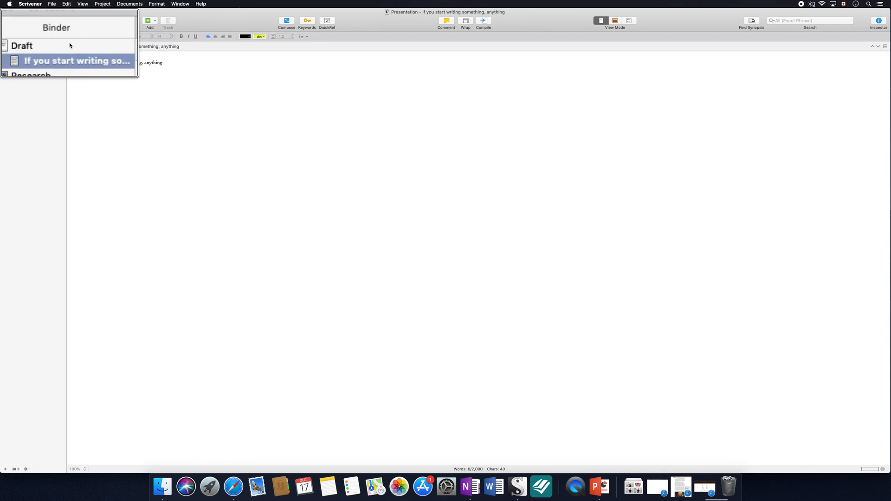
- Add three blank text documents to the Draft folder, and hide and redisplay the binder
left_click(152, 37)
left_click(151, 36)
left_click(151, 36)
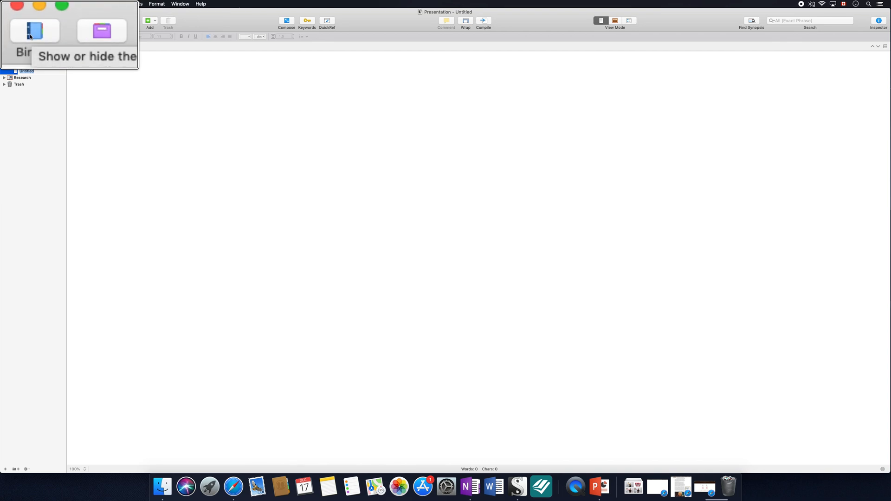
left_click(30, 37)
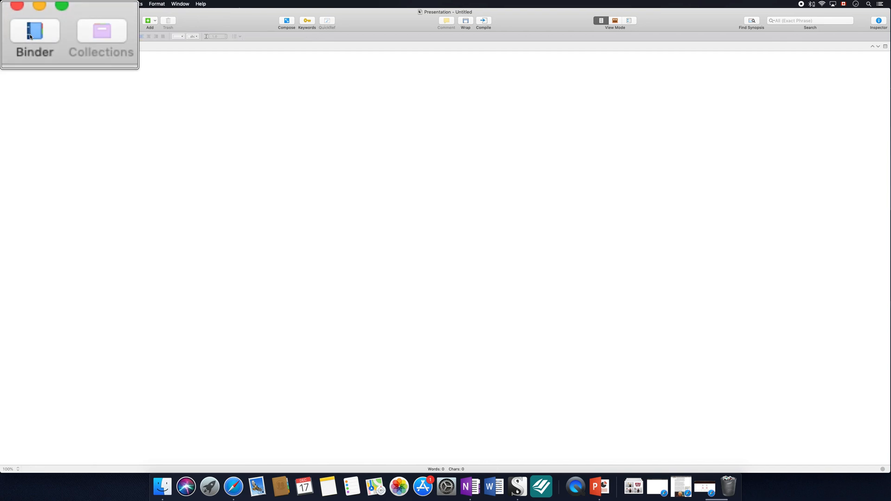
left_click(30, 37)
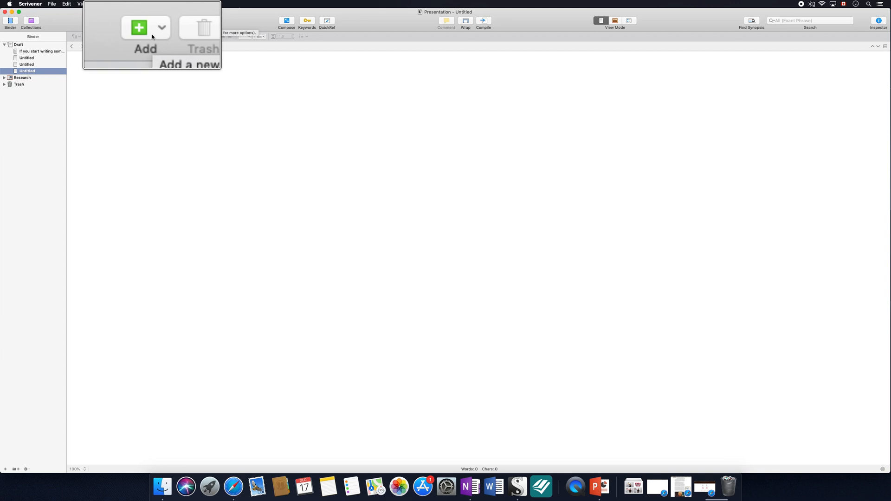
- Add one more blank text document to the Draft folder and look at the other item types on offer
left_click(154, 36)
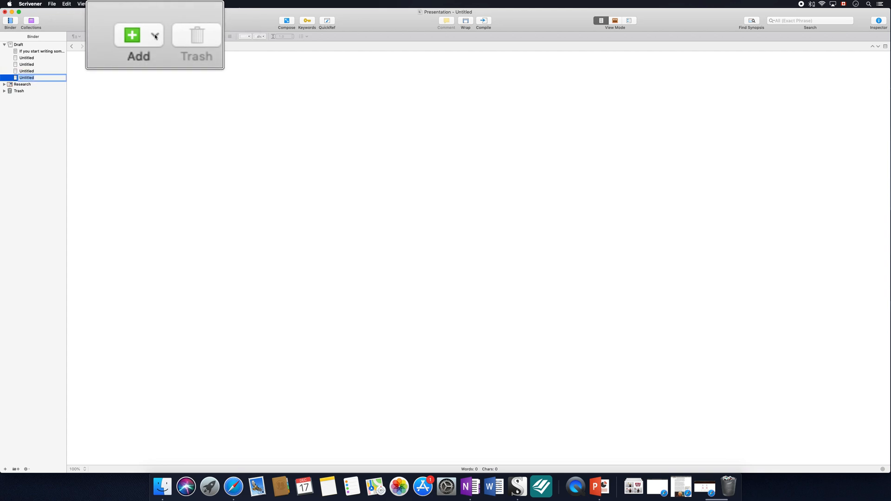
left_click(155, 36)
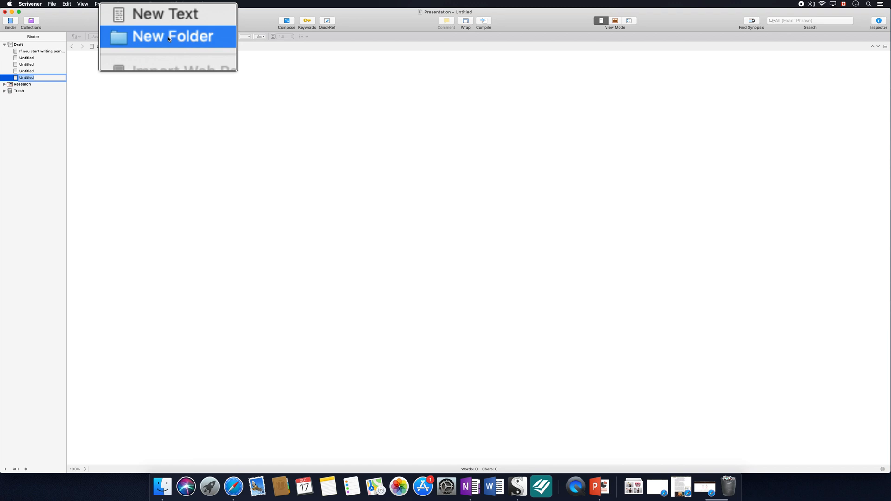
left_click(188, 36)
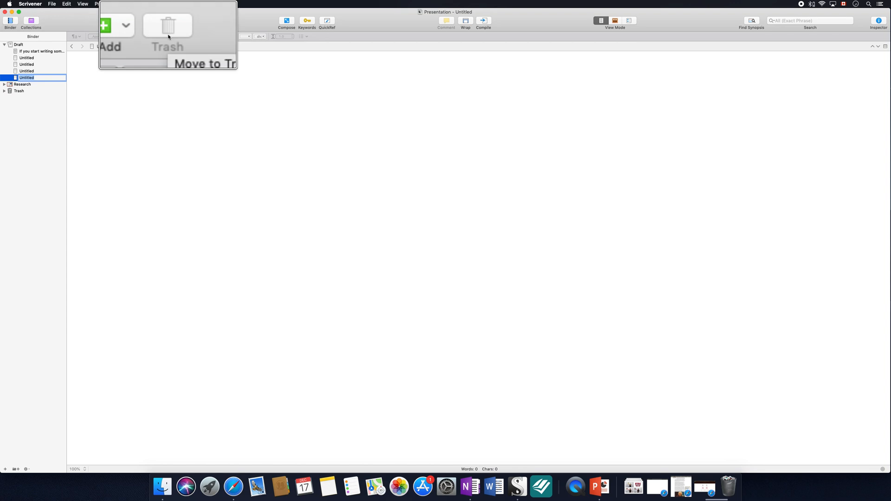
- View the blank document in full-screen composition mode and return to the project window
left_click(287, 22)
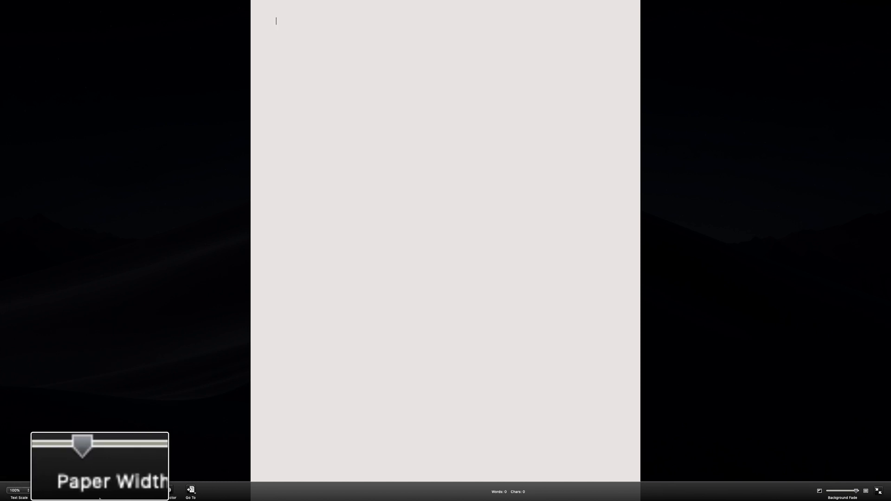
key("Escape")
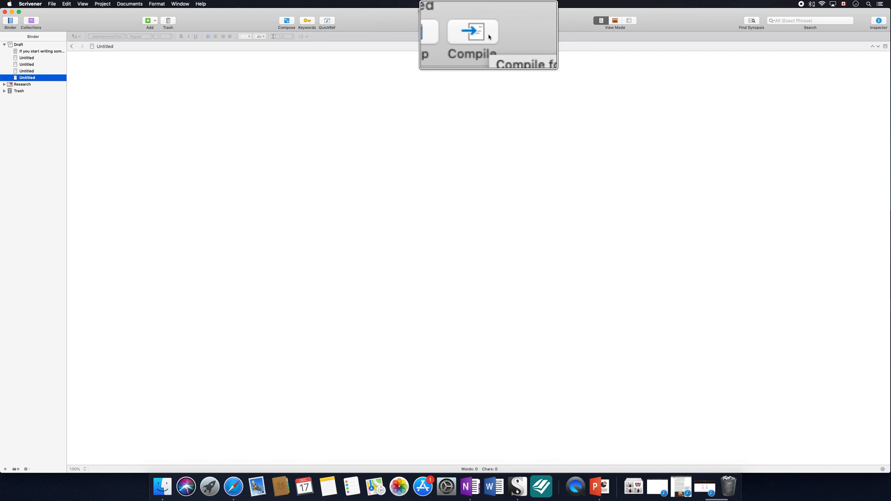
- Examine the Compile settings and the available output formats, and leave without compiling
left_click(489, 34)
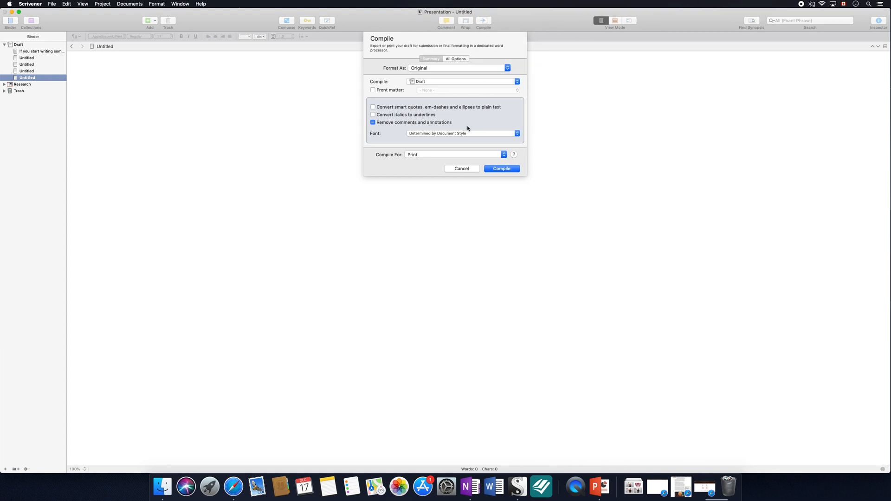
left_click(424, 155)
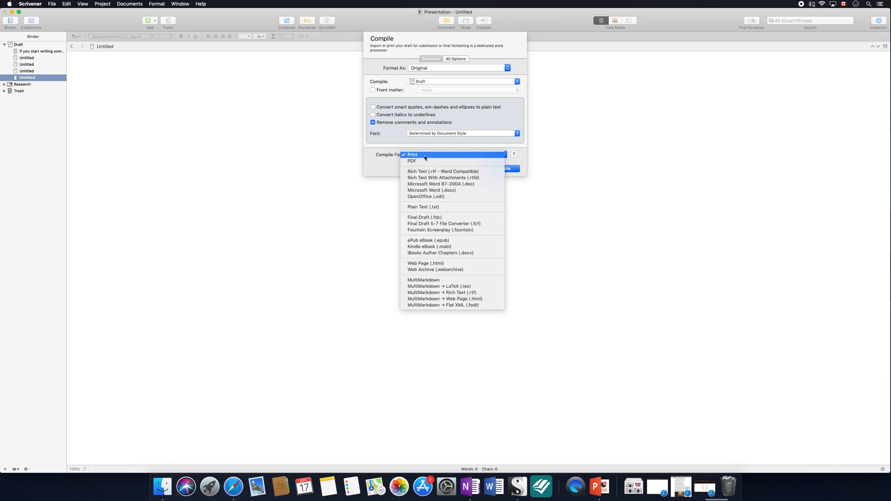
left_click(424, 155)
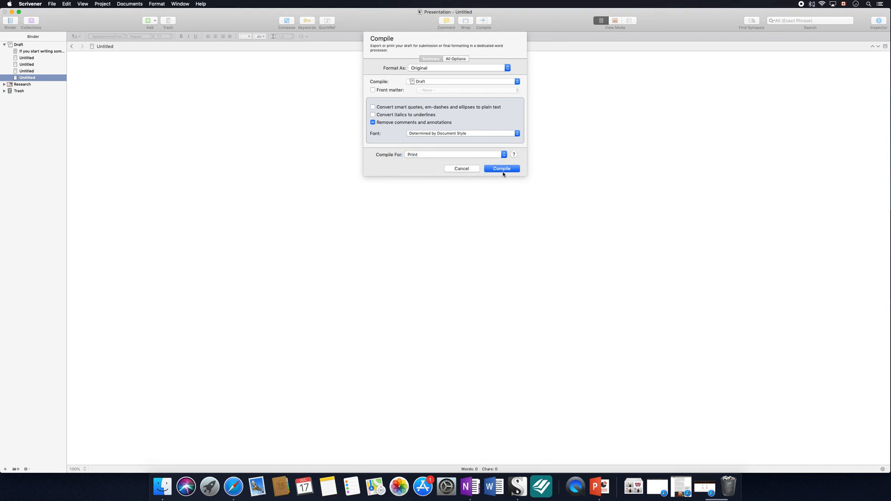
left_click(469, 169)
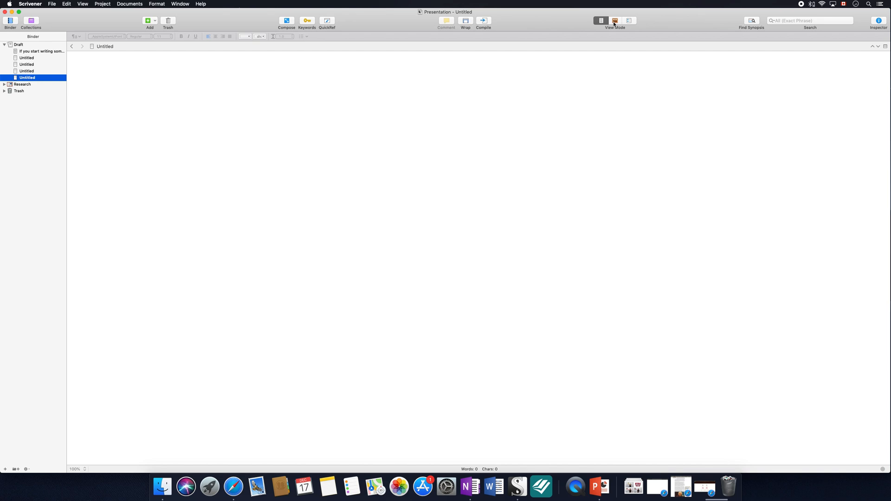
- Leave the Presentation project and create another project named Translation from the Blank template
key("super+h")
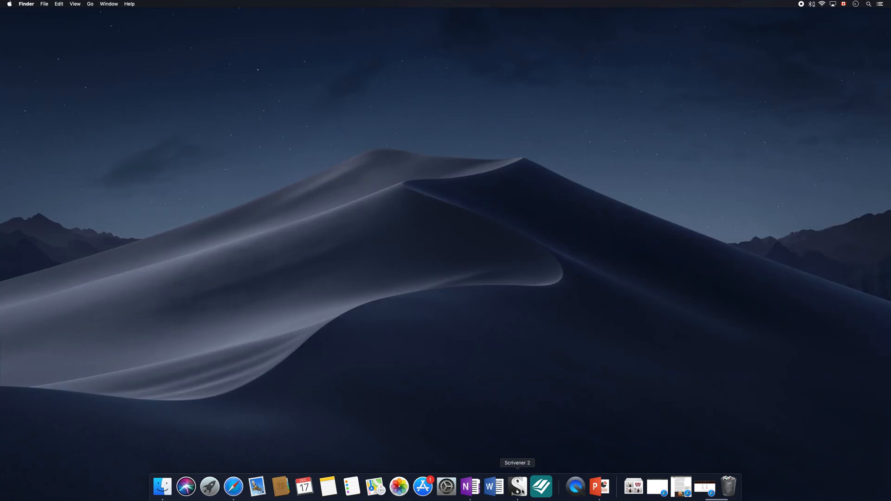
left_click(521, 491)
left_click(365, 121)
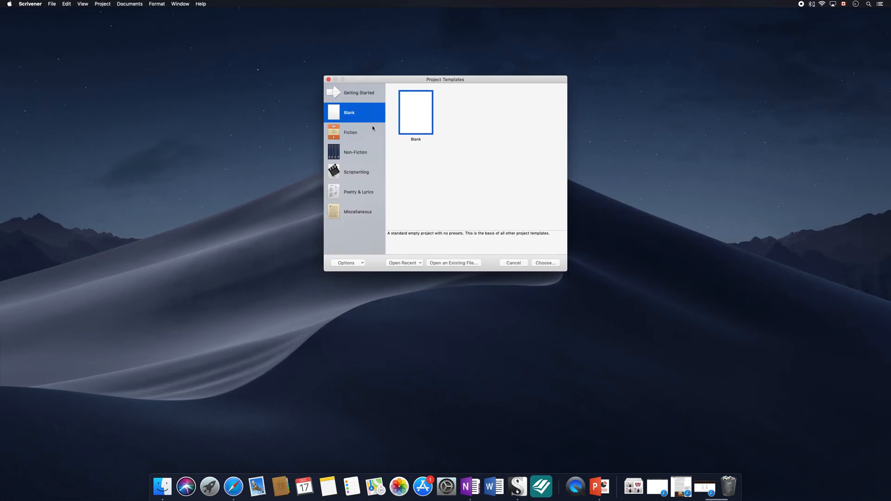
left_click(545, 262)
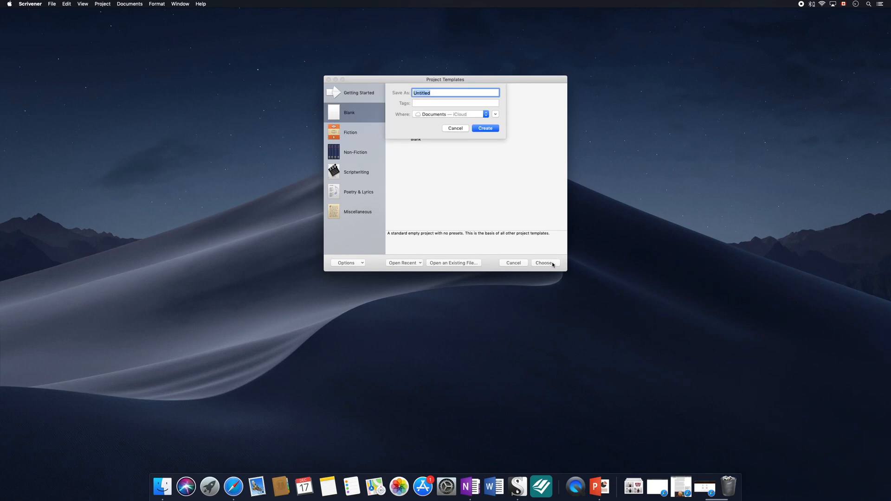
type("Translation")
left_click(488, 128)
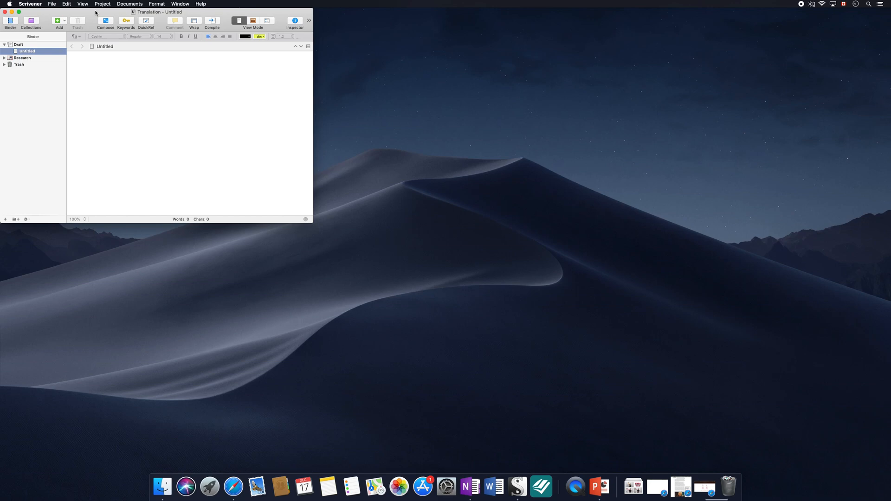
- Split the Translation project's editor vertically into two side-by-side panes
left_click(83, 3)
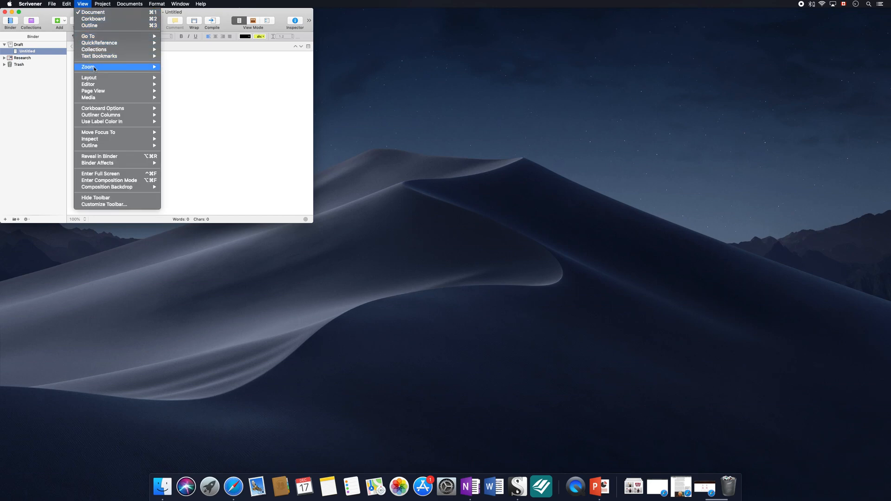
mouse_move(97, 77)
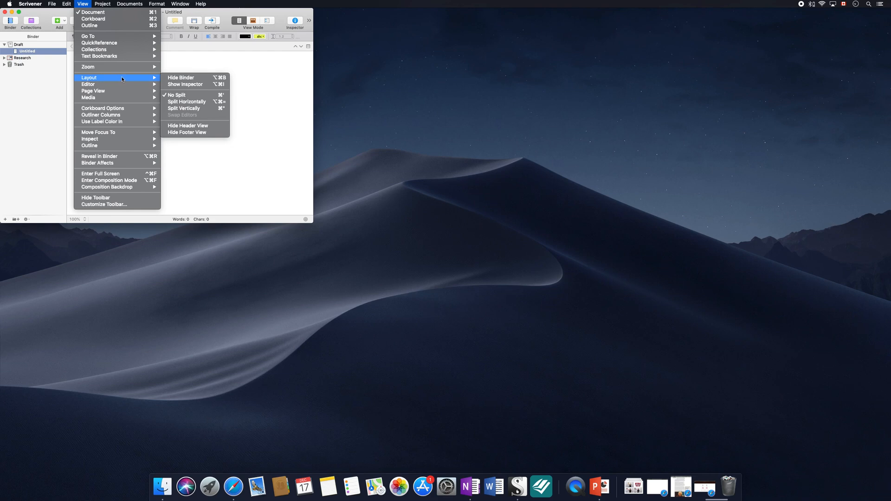
left_click(193, 111)
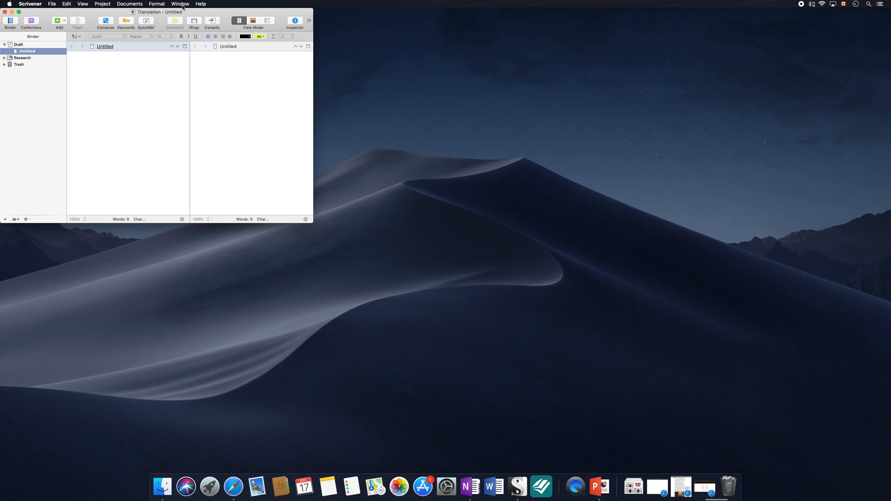
- Apply the saved Translate window layout and shift the editor divider so the second pane is wider
left_click(180, 5)
mouse_move(194, 37)
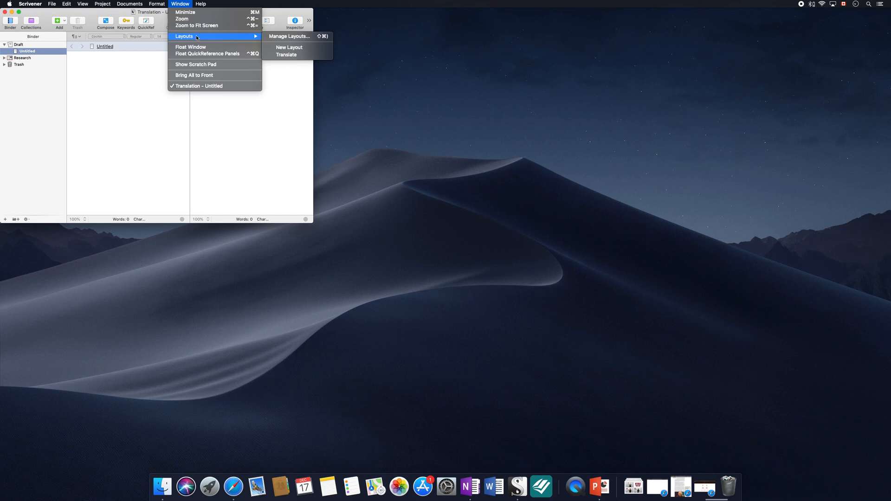
left_click(286, 55)
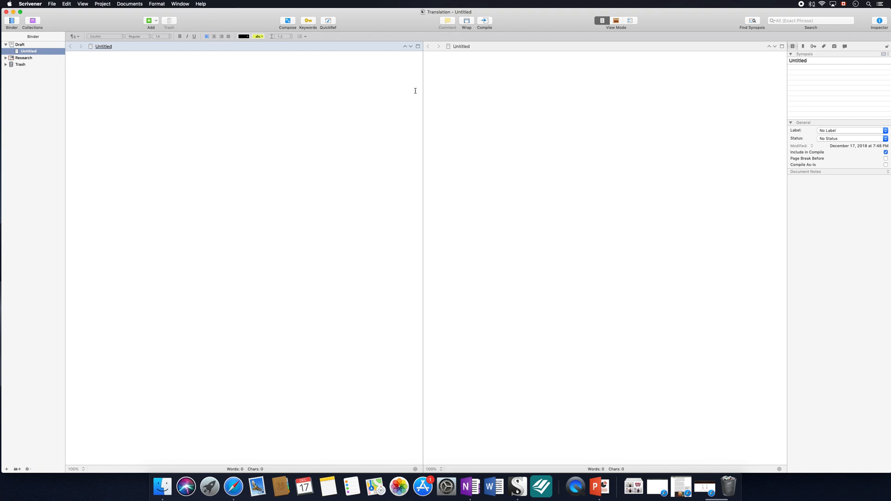
left_click_drag(422, 90, 332, 120)
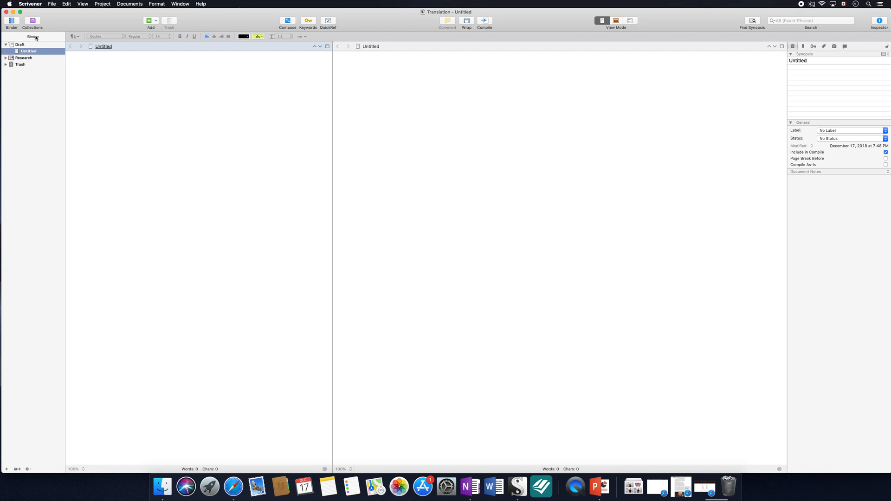
- Hide and redisplay the binder and the inspector, and show the inspector's comments and footnotes
left_click(12, 22)
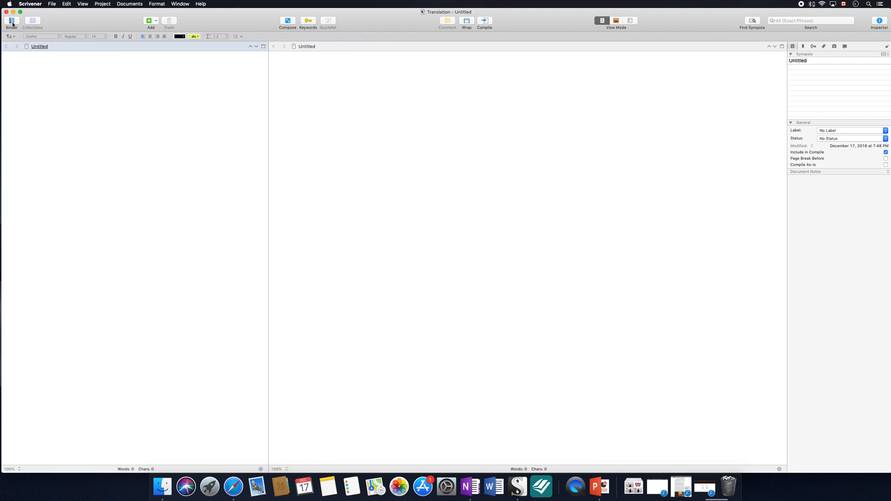
left_click(12, 21)
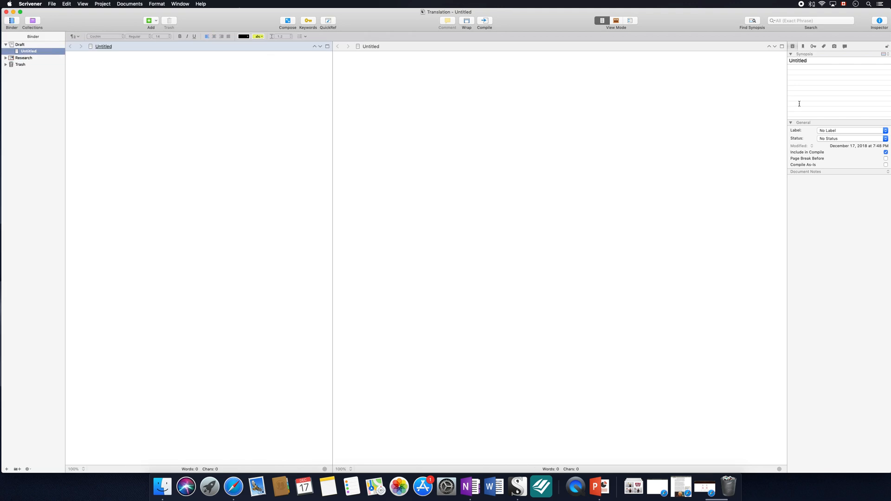
left_click(881, 24)
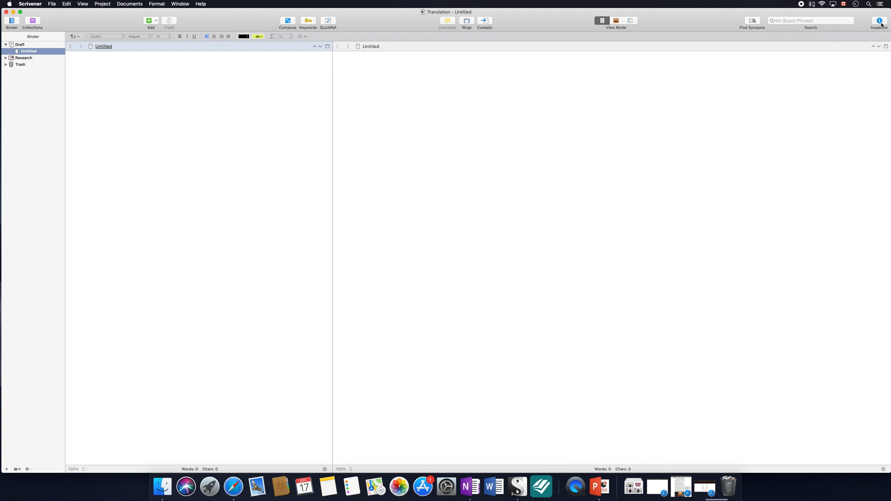
left_click(881, 24)
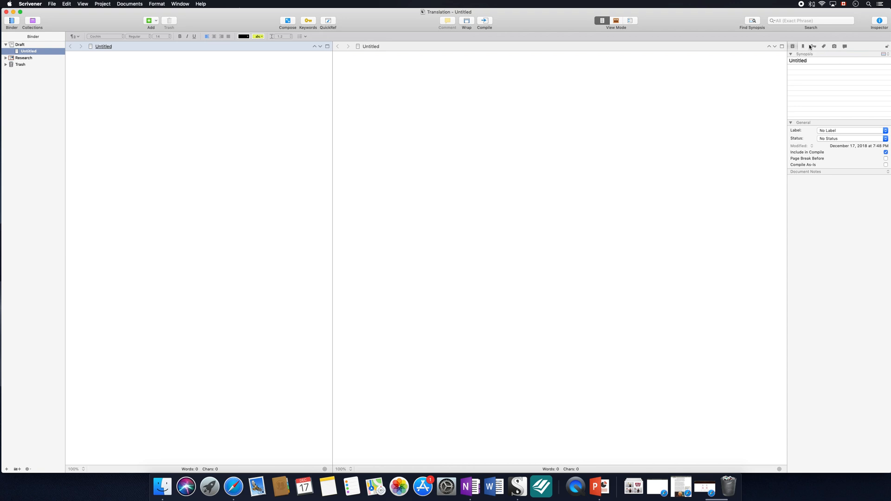
left_click(845, 46)
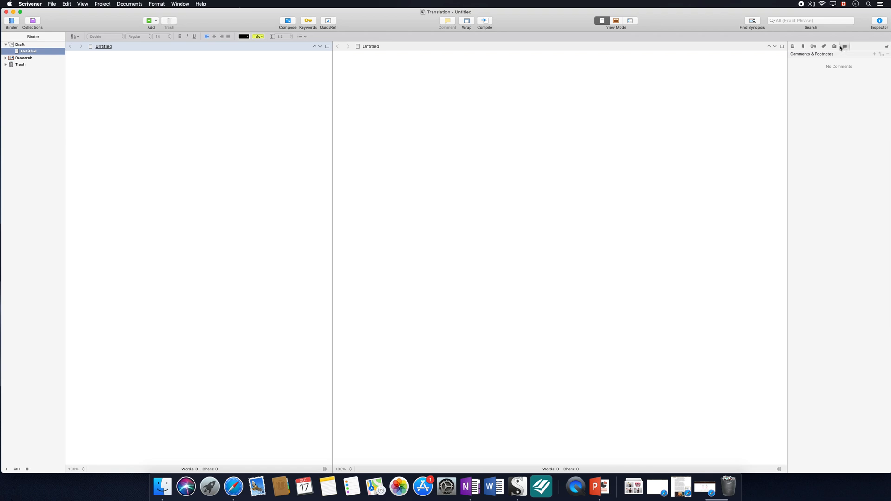
- View the inspector's snapshots and document references, and look through the saved window layouts in the layout manager
left_click(834, 46)
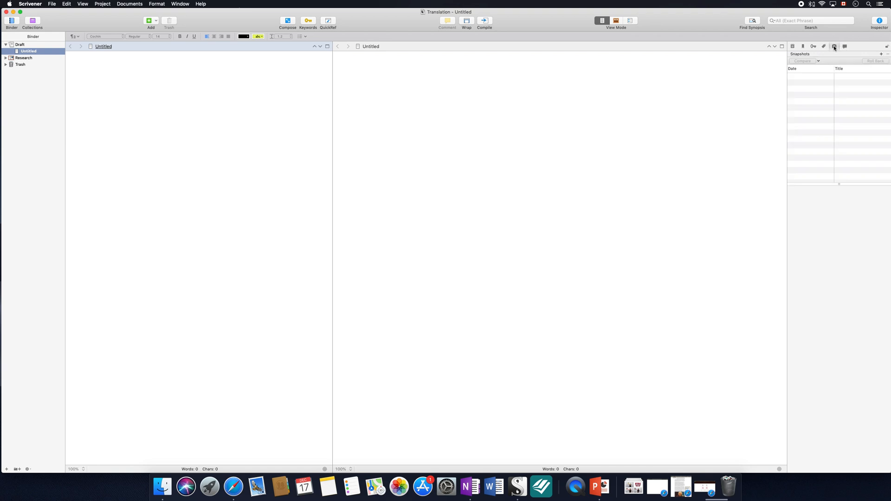
left_click(804, 47)
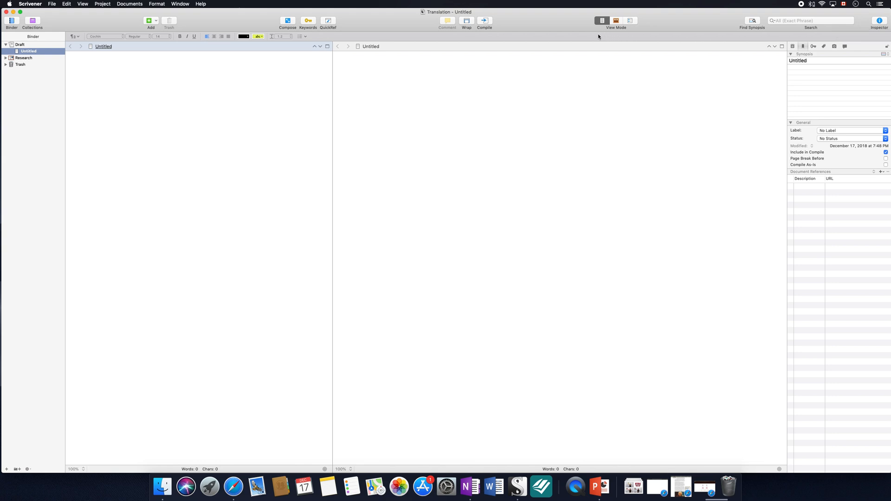
left_click(180, 3)
mouse_move(188, 37)
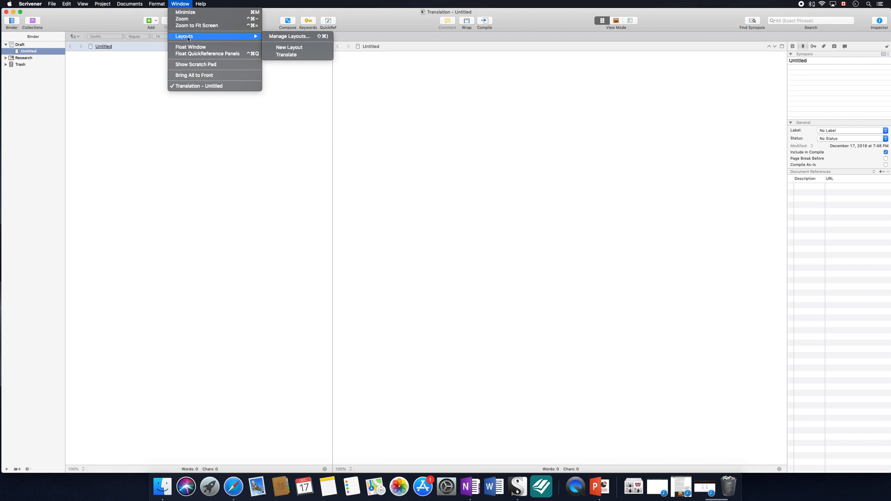
left_click(273, 36)
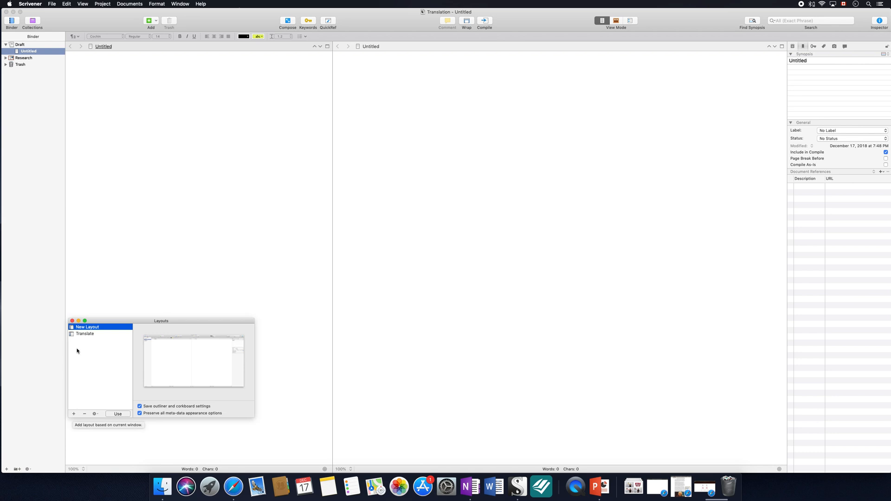
left_click(72, 321)
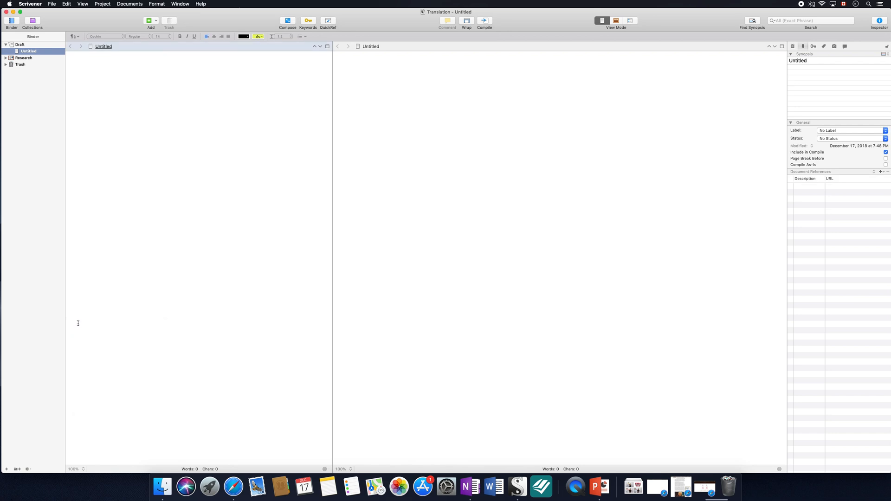
- Apply the saved Translate window layout to the Translation project
left_click(178, 5)
mouse_move(234, 36)
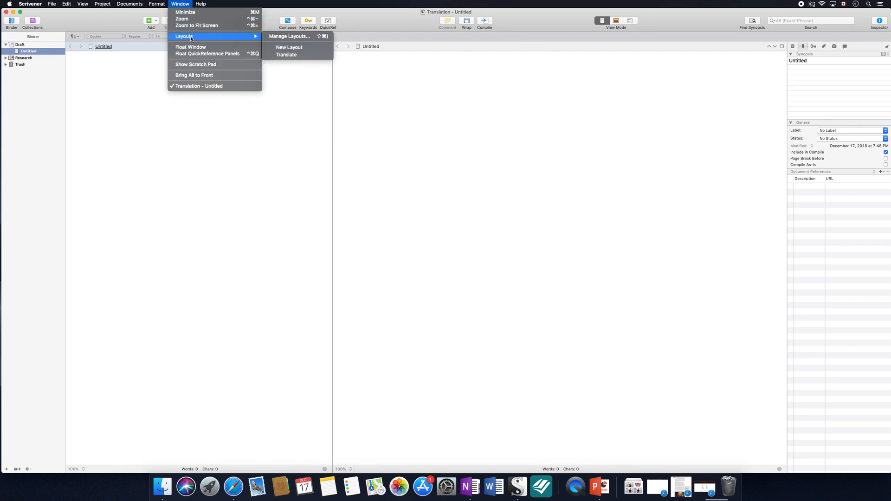
left_click(286, 54)
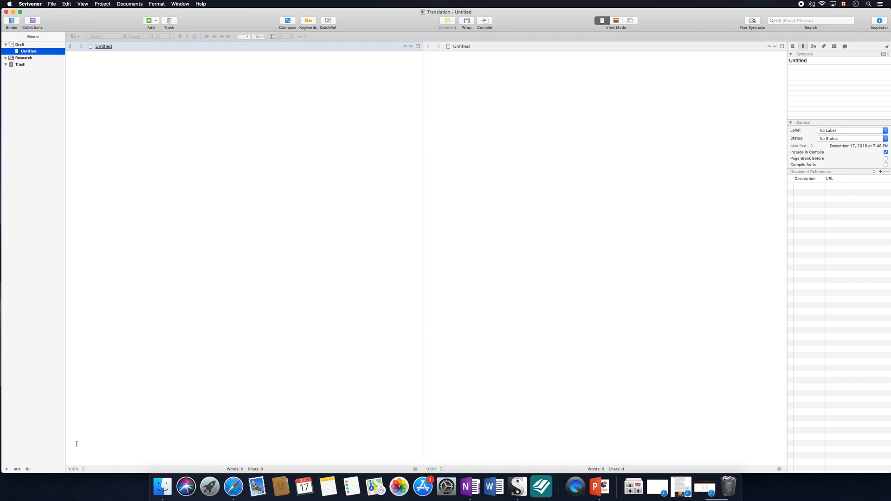
- Import the Presentation_text file from the Desktop folder in Finder into the Untitled document under Draft, and close the Finder window
left_click(163, 487)
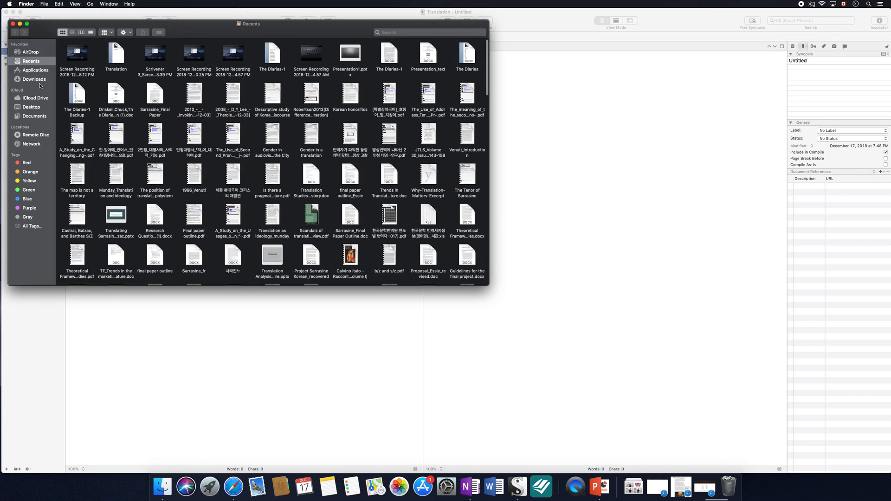
left_click(32, 107)
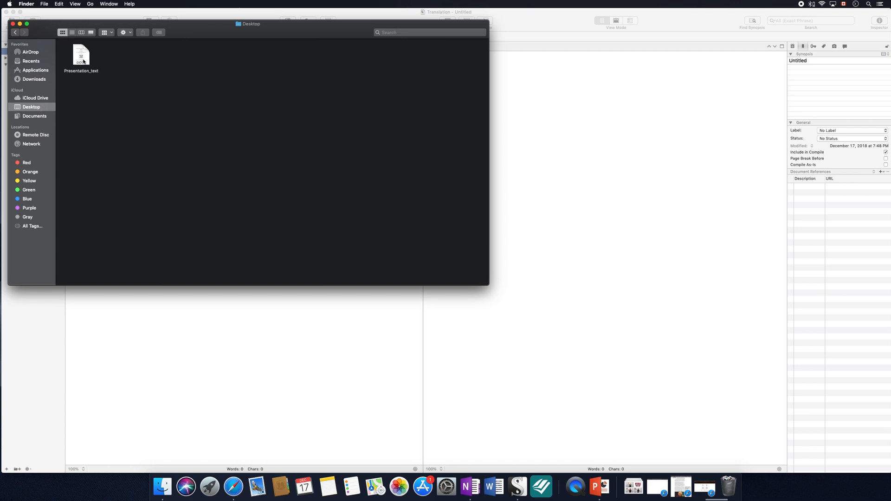
left_click_drag(59, 27, 203, 47)
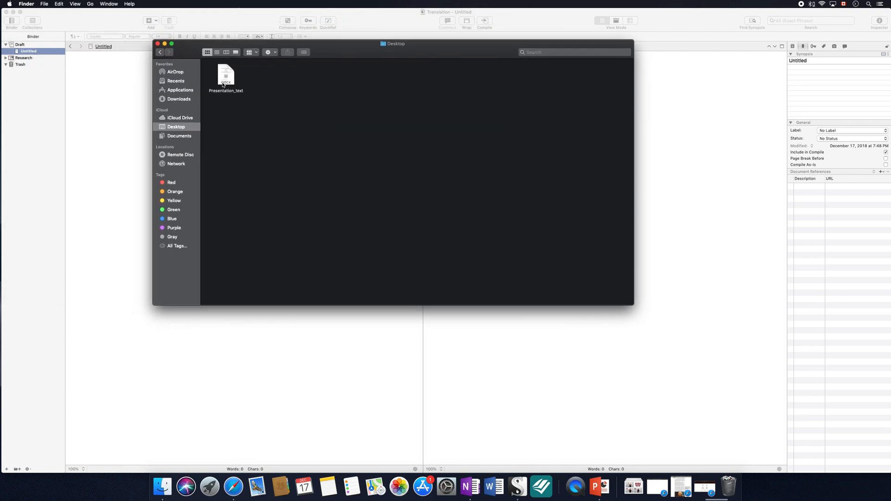
left_click_drag(232, 86, 33, 53)
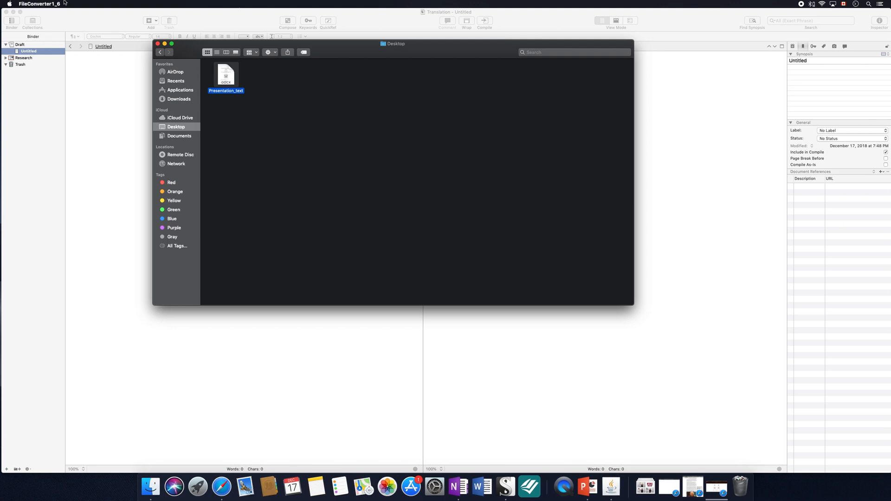
left_click(158, 44)
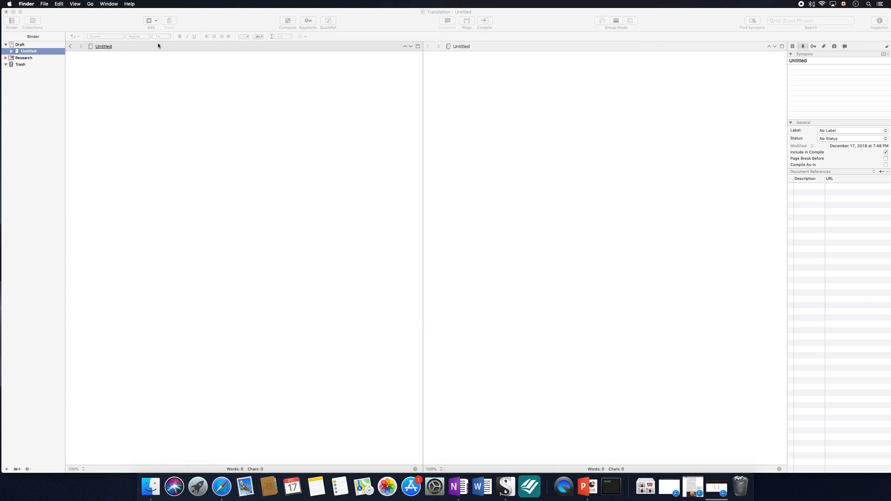
- Expand the Untitled document in the binder and open the imported Presentation_text
left_click(11, 51)
left_click(11, 51)
left_click(31, 58)
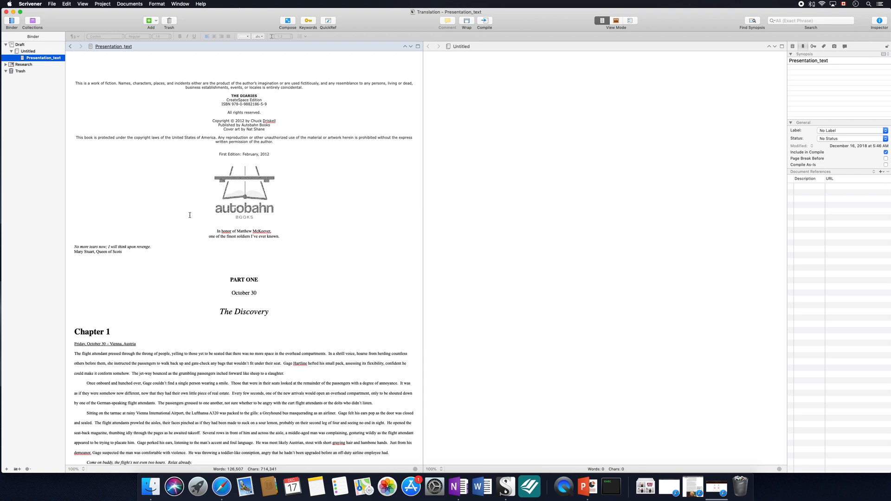
- Rename the Untitled document that contains Presentation_text as Source text
left_click(30, 53)
left_click(30, 52)
type("Source text")
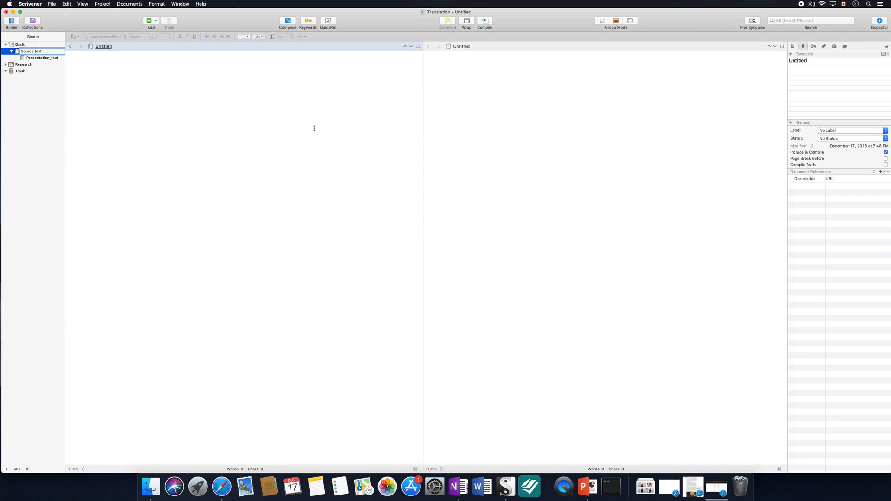
left_click(48, 70)
- Add a new document named Target text after Source text in the Draft folder
left_click(33, 52)
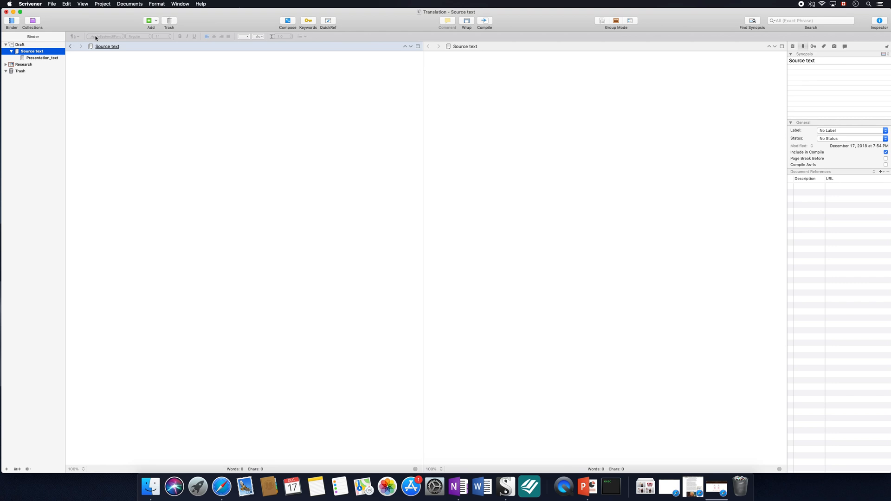
left_click(150, 22)
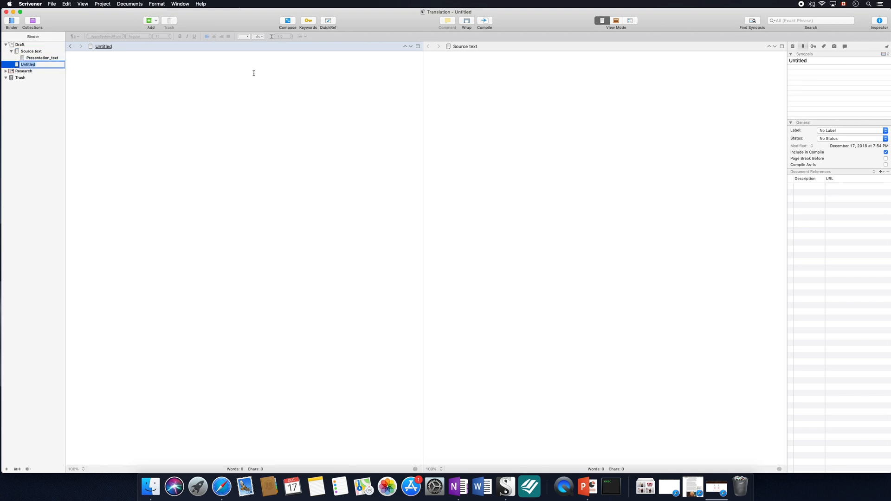
type("Target text")
key("Return")
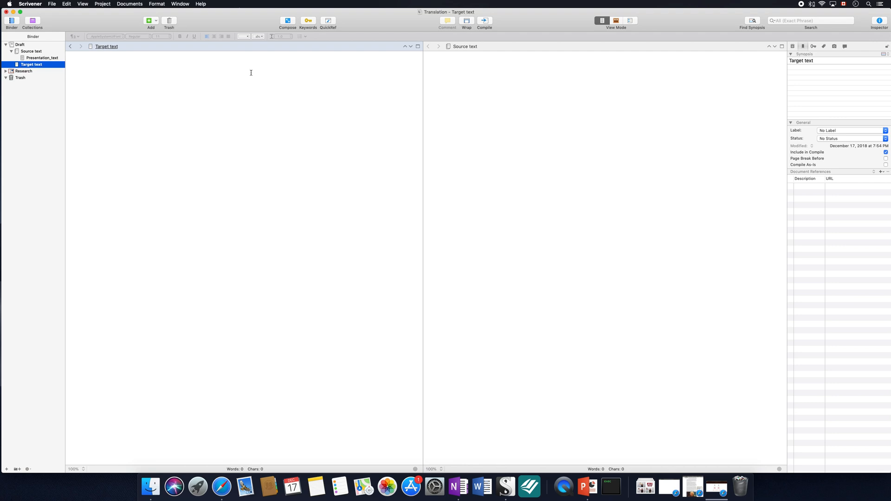
- Add four more untitled documents below Target text in the Draft folder
left_click(157, 23)
left_click(157, 23)
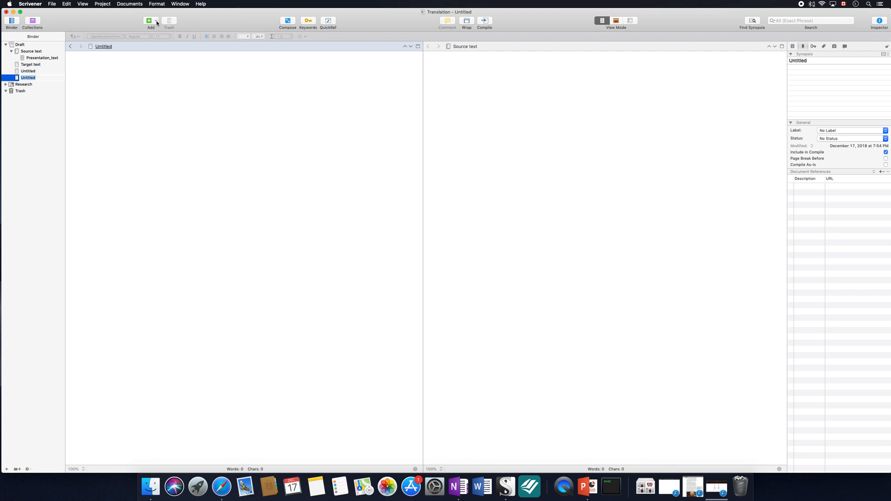
left_click(157, 23)
left_click(157, 23)
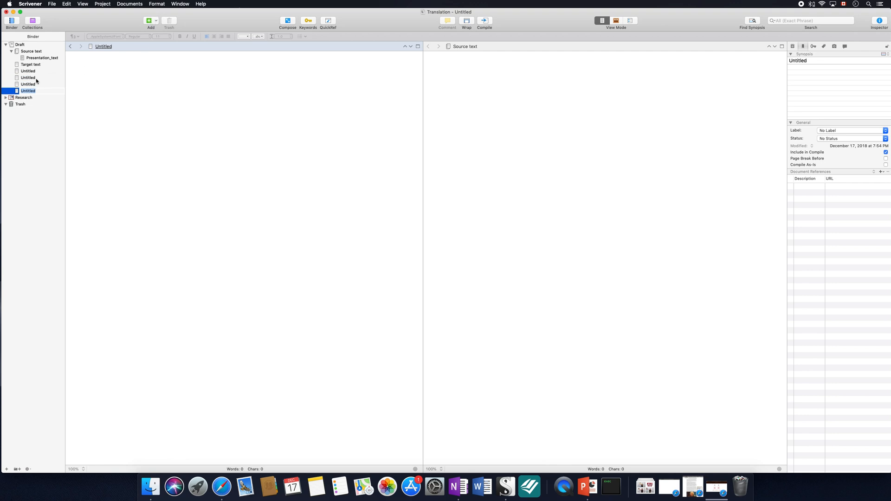
- Select the four untitled documents together and nest them under Target text
left_click(35, 71)
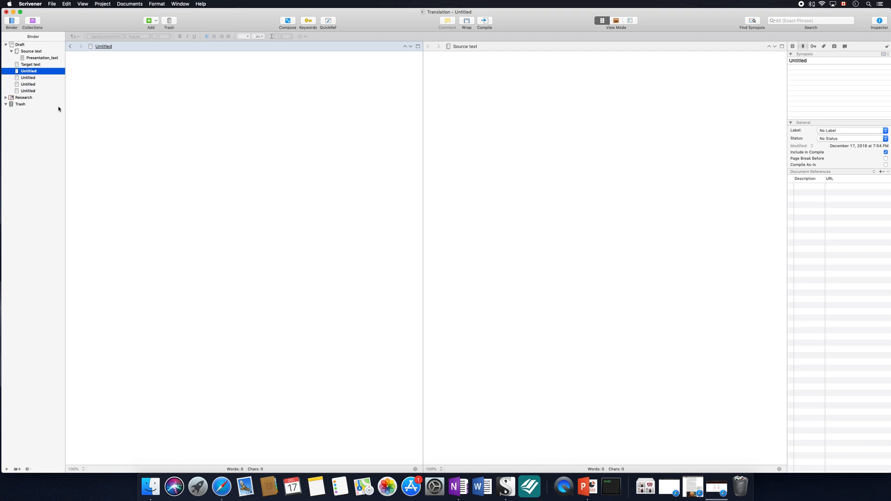
left_click(29, 91, "shift")
left_click(41, 65, "shift")
left_click_drag(40, 65, 41, 65)
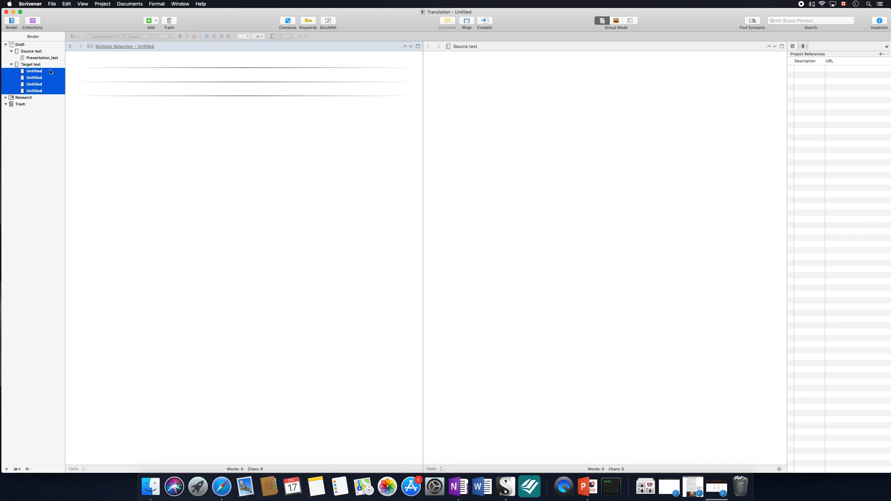
- Open Presentation_text in the first editor pane and the first untitled document under Target text in the second pane
left_click(71, 46)
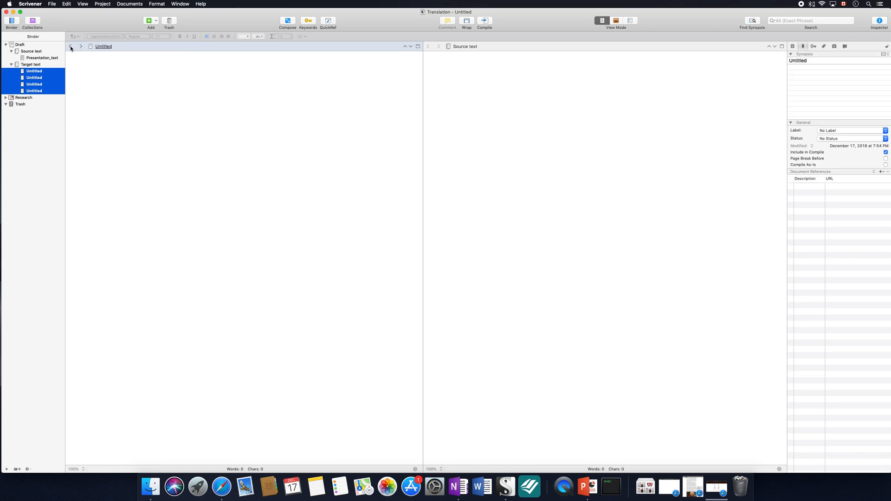
left_click(42, 57)
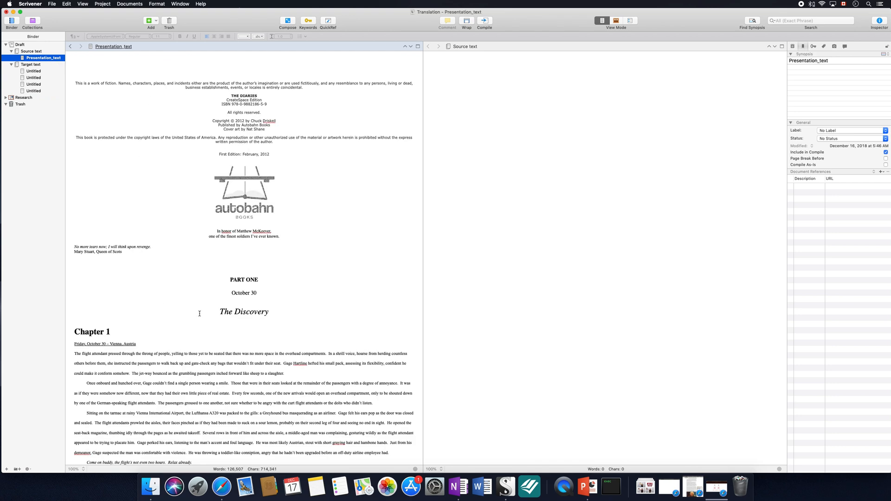
left_click(488, 47)
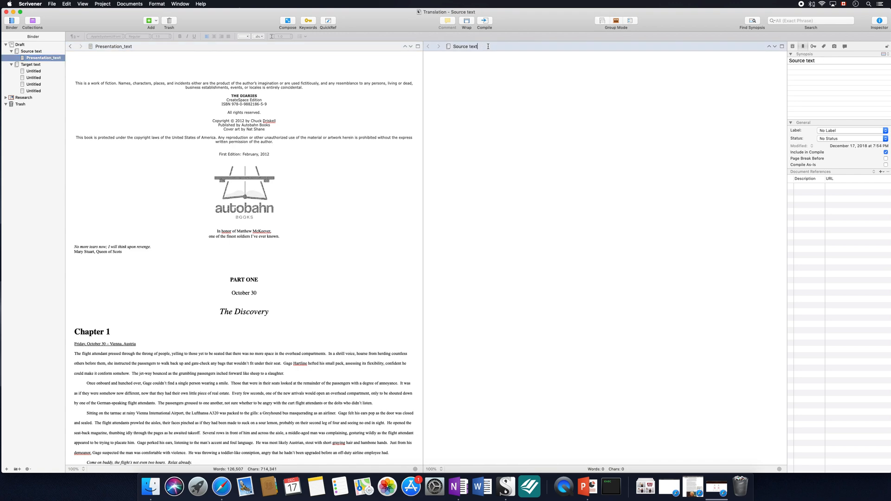
left_click(37, 72)
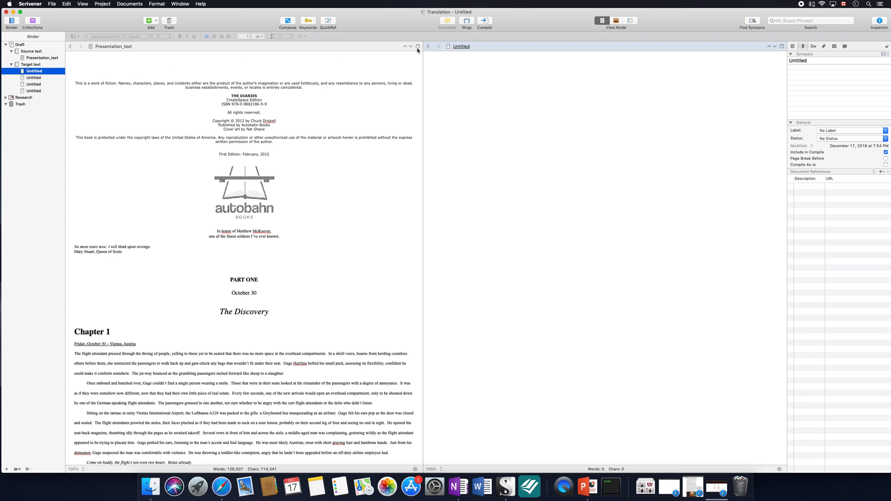
- Rename the untitled document in the second pane as Presentation_text_ko
left_click(457, 47)
left_click(457, 47)
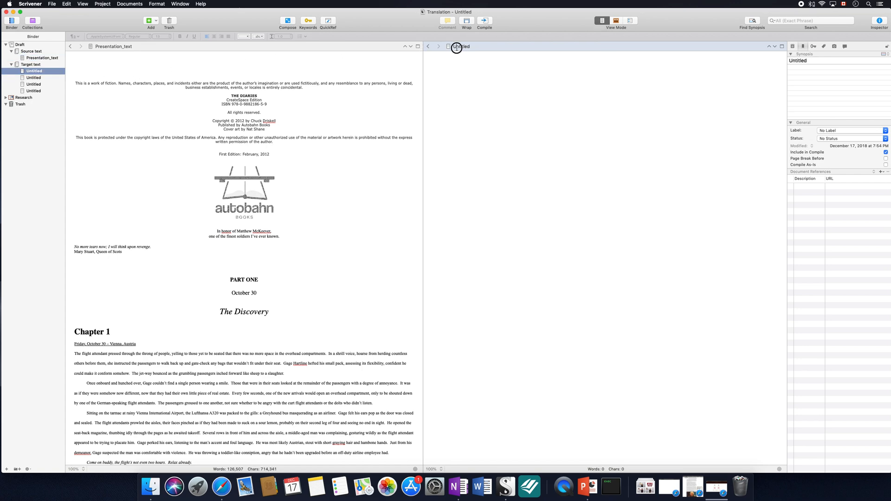
type("Presentation ")
type("text_ko")
- Split Presentation_text just before the PART ONE heading and name the new document Part 1
left_click(231, 281)
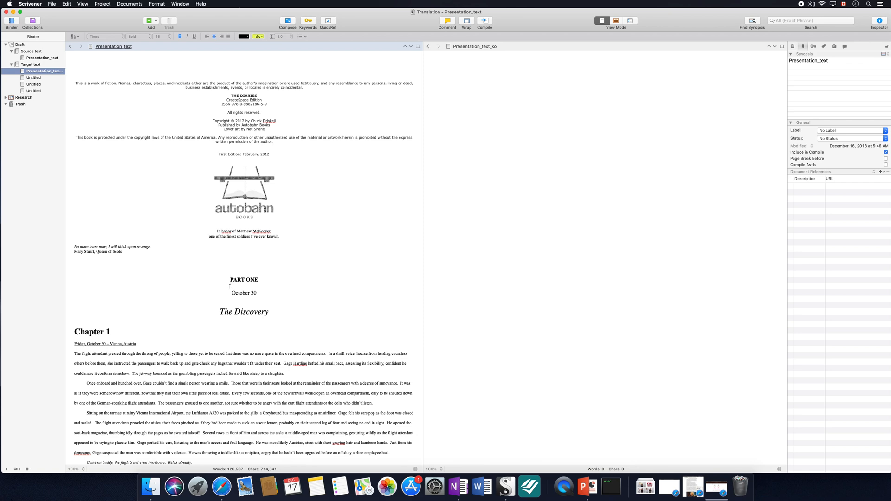
left_click(133, 7)
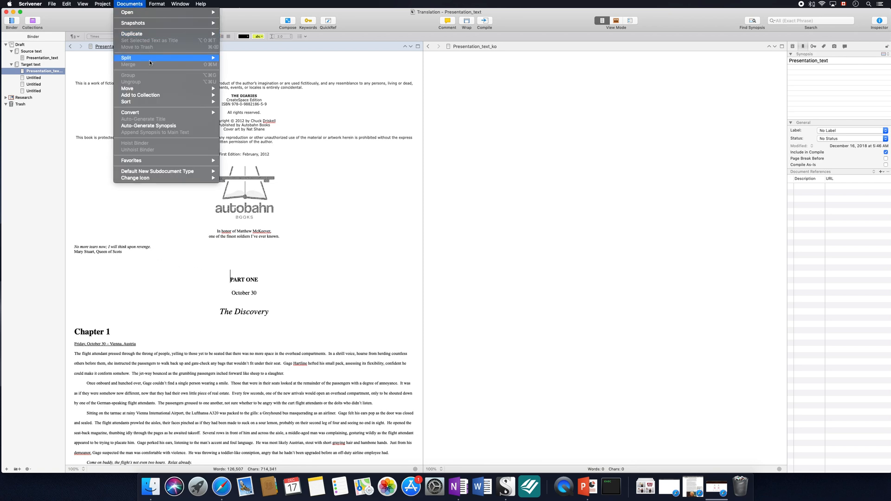
mouse_move(184, 58)
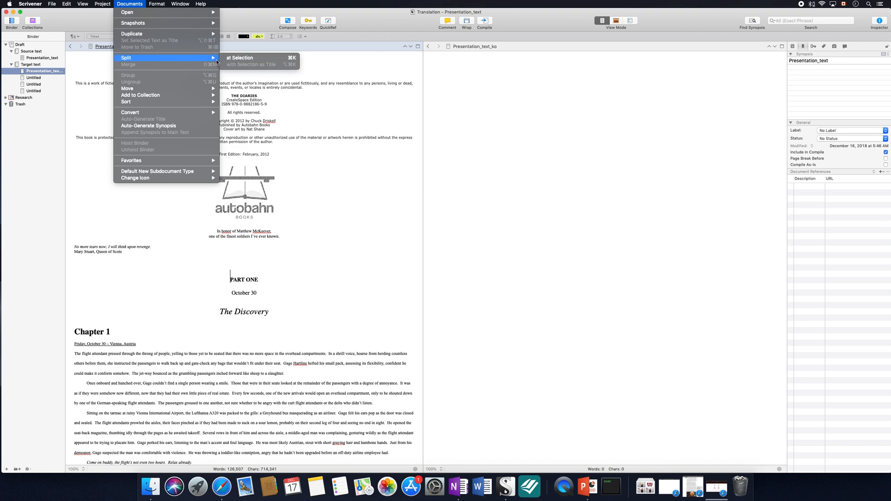
left_click(233, 60)
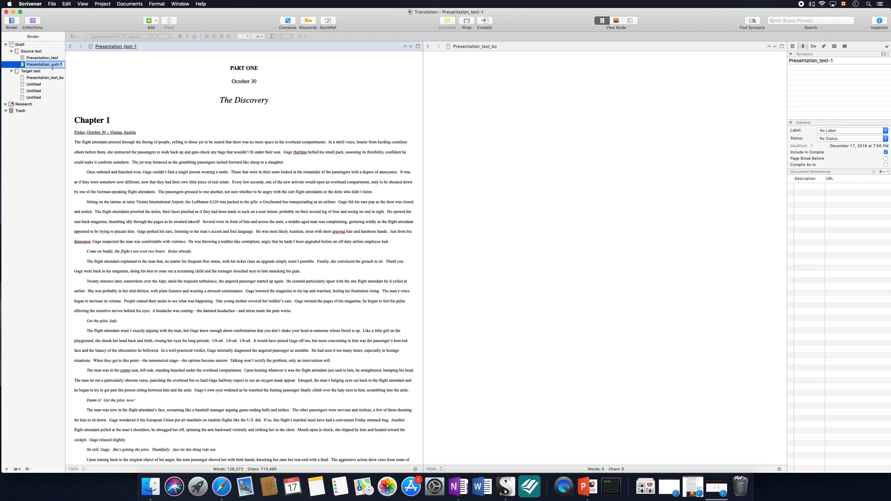
type("Part 1")
key("Return")
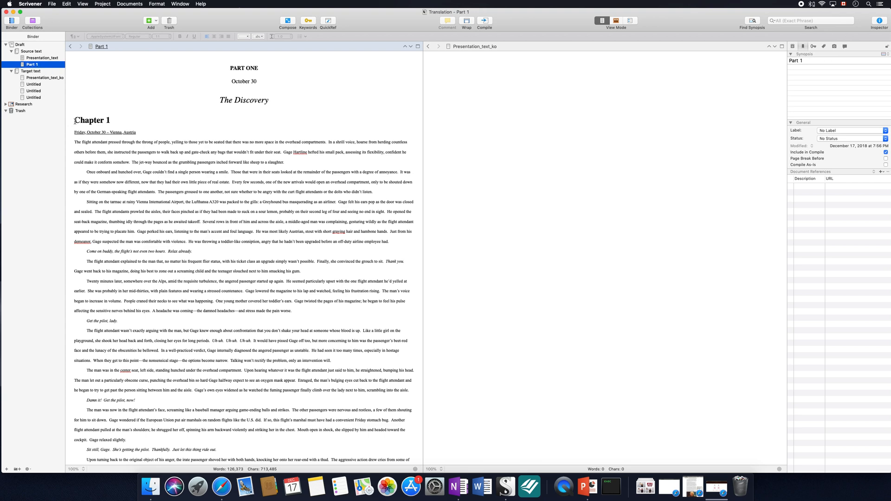
- Split Part 1 just before the Chapter 1 heading and name the new document Chapter 2
left_click(74, 121)
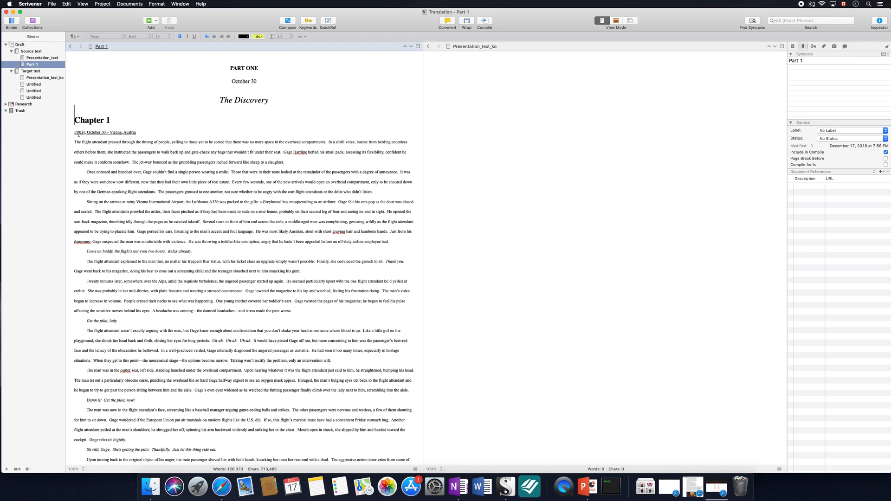
left_click(130, 3)
mouse_move(147, 59)
left_click(259, 60)
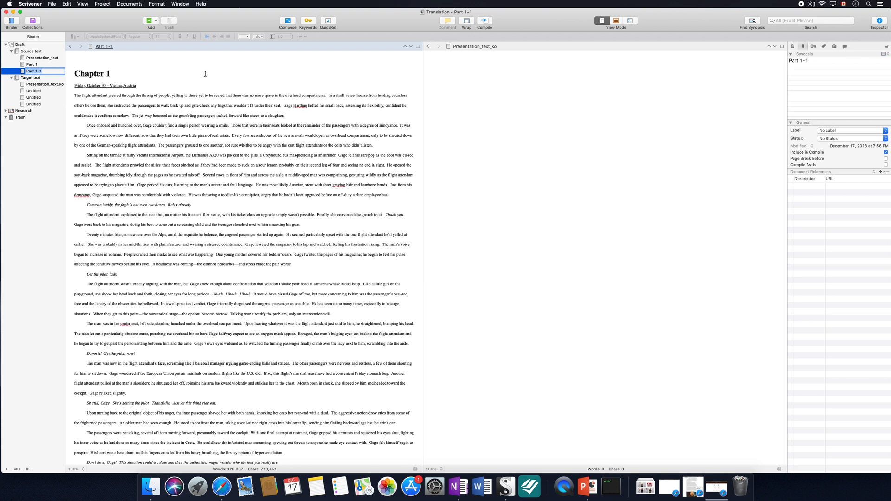
type("Chapter 2")
key("Return")
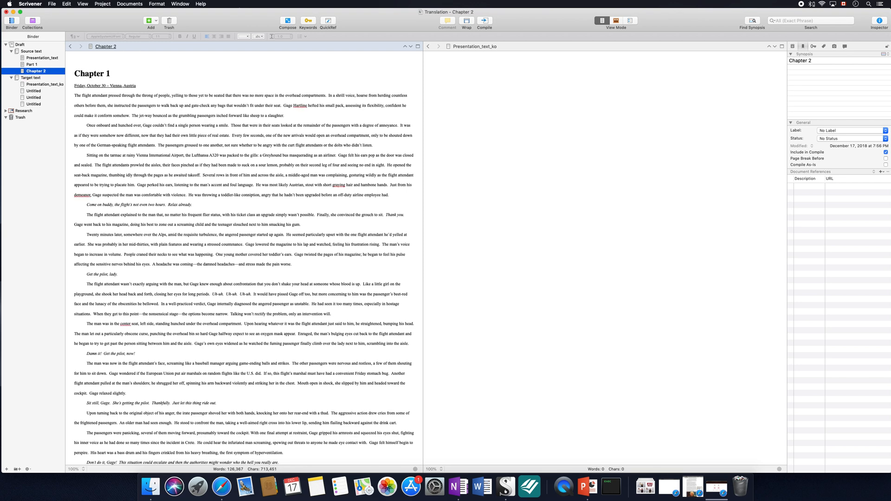
- Rename the newly split document as Chapter 1 and nest it under Part 1
left_click(47, 72)
left_click(58, 84)
left_click(39, 73)
left_click_drag(39, 72, 37, 67)
- Split Chapter 1 just before the Chapter 2 heading and name the new document Chapter 2
scroll(165, 218, "down", 20)
scroll(165, 218, "down", 20)
scroll(165, 218, "down", 12)
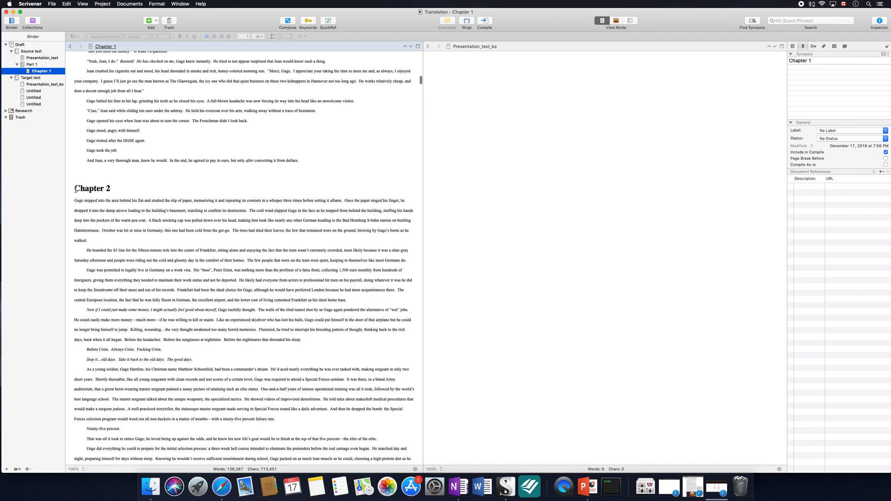
left_click(76, 189)
left_click(135, 5)
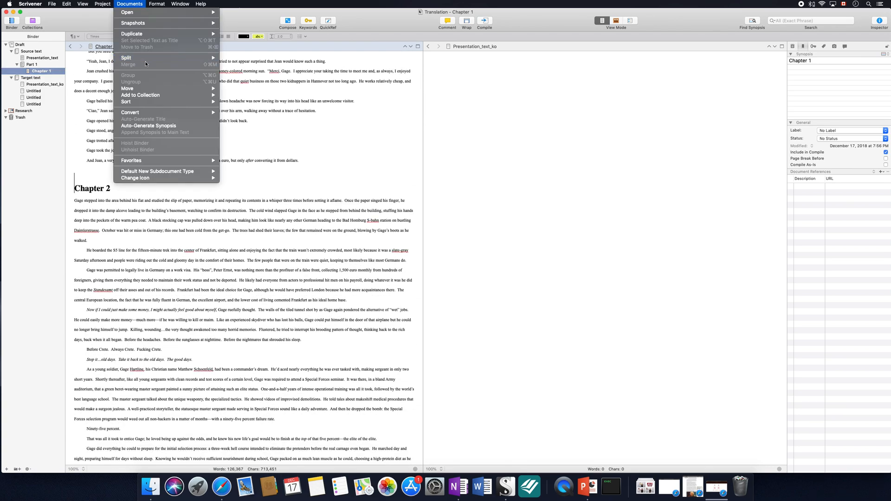
mouse_move(148, 61)
left_click(239, 58)
left_click(56, 78)
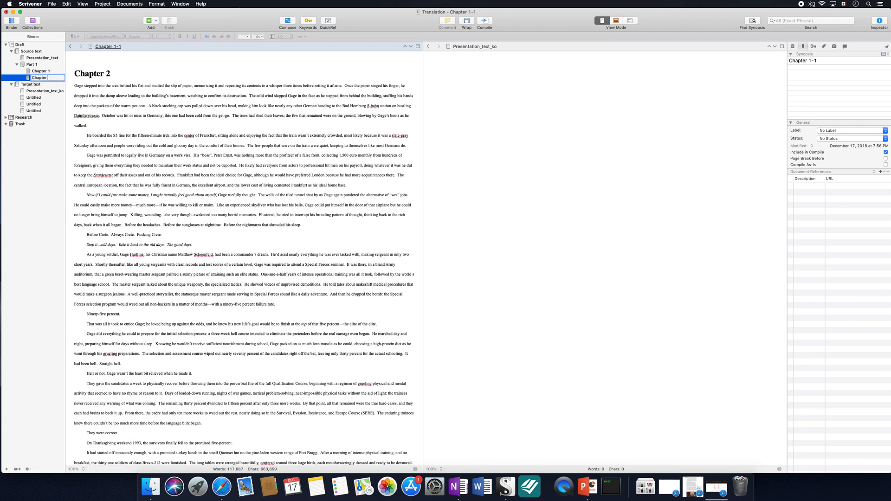
left_click(285, 181)
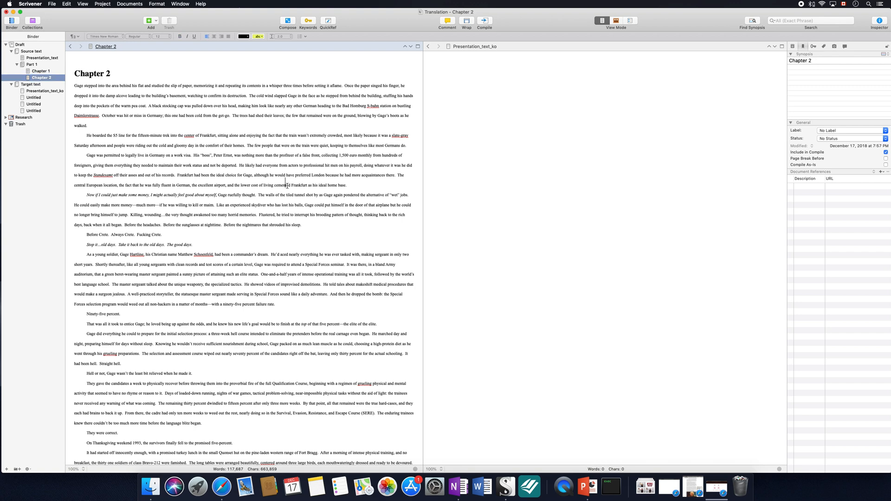
- Rename the first untitled document under Target text as 1부
left_click(491, 49)
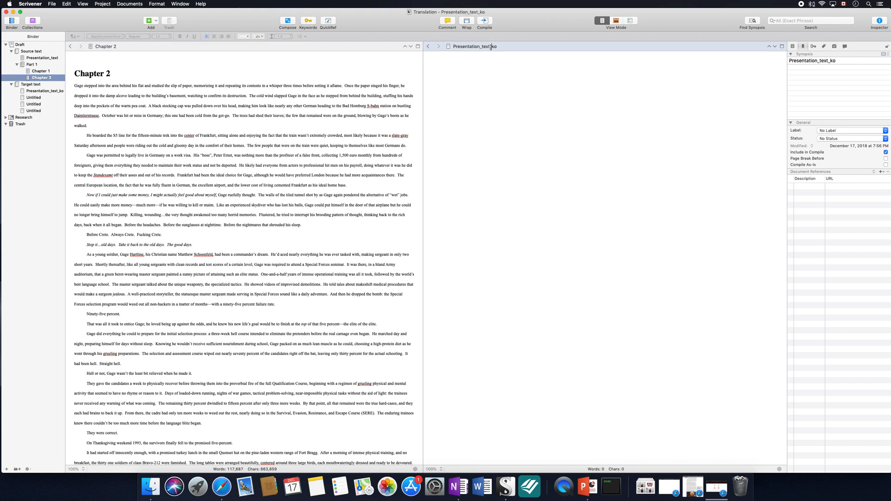
left_click(40, 92)
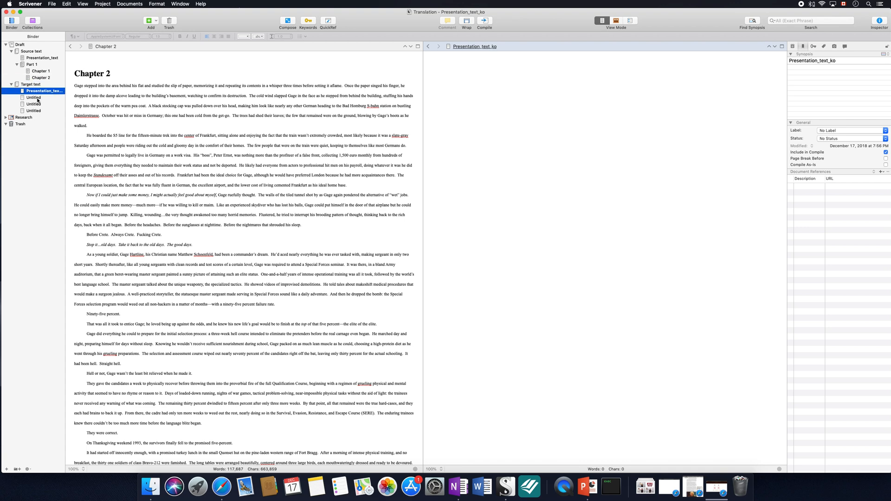
left_click(31, 91)
left_click(33, 97)
left_click(33, 97)
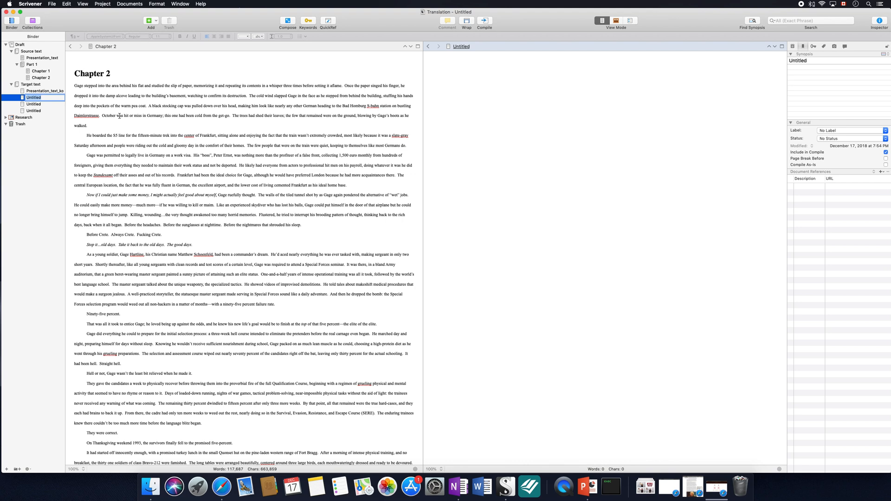
type("'")
key("BackSpace")
type("1")
key("ctrl+space")
type("부")
- Rename the two remaining untitled documents under Target text as 1장 and 2장
left_click(41, 105)
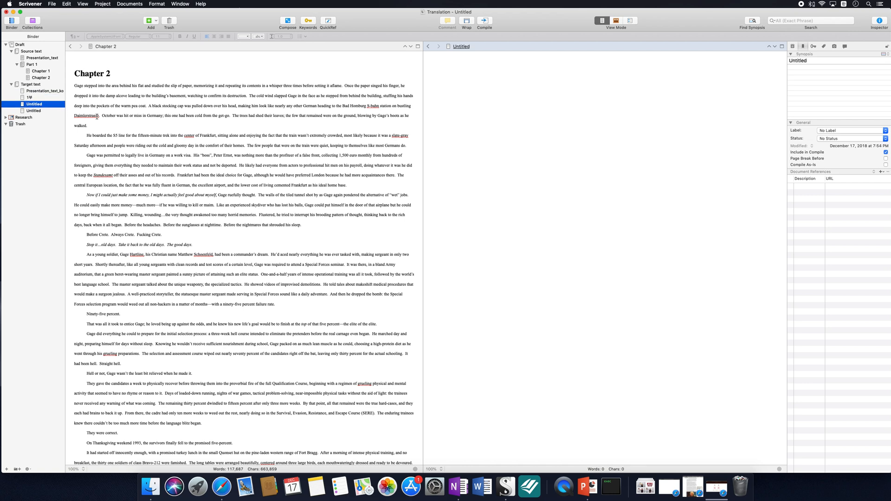
double_click(38, 105)
type("1장")
key("Return")
double_click(38, 111)
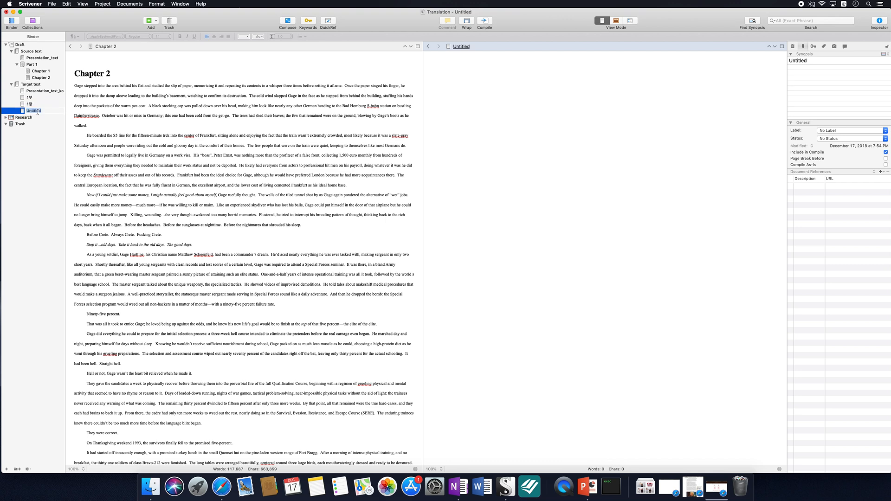
type("2장")
key("Return")
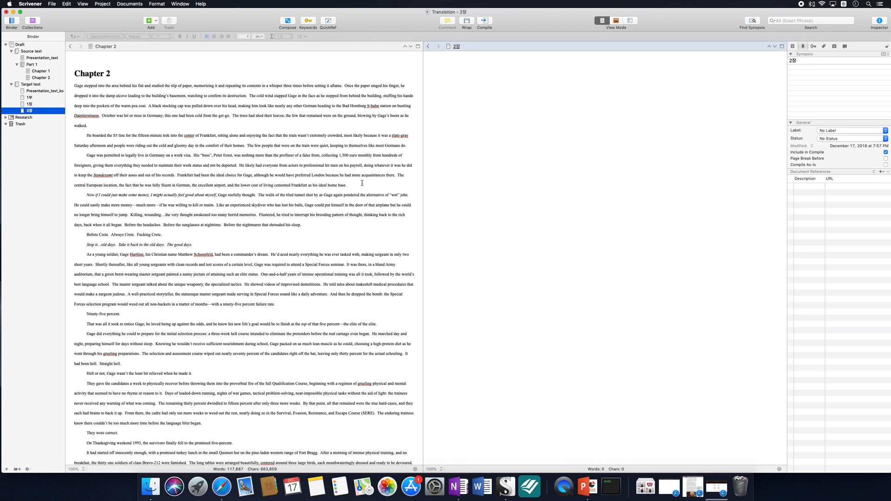
- Nest the 1장 and 2장 documents under 1부 and open 1부 in the second pane
left_click(41, 104)
left_click(41, 112, "shift")
left_click_drag(41, 112, 36, 98)
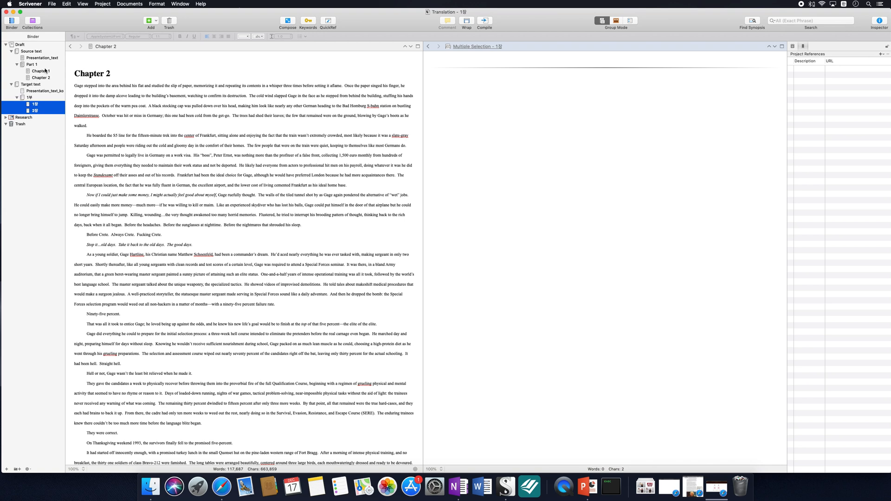
left_click(26, 99)
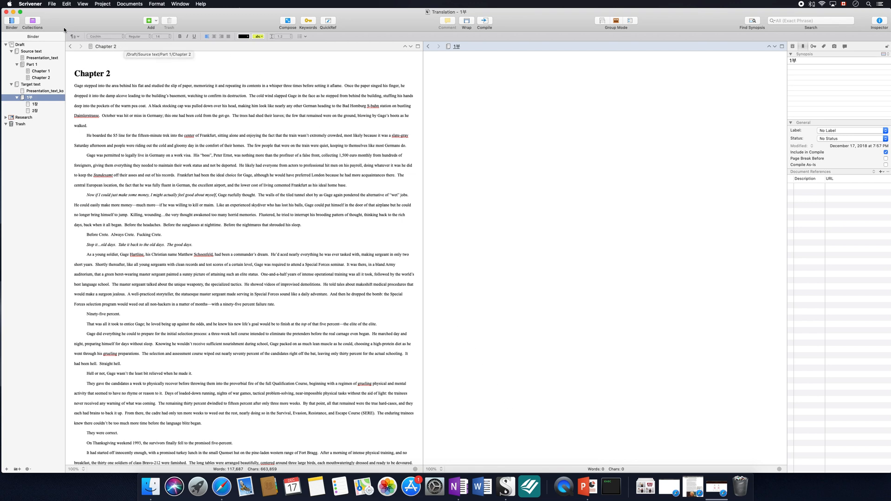
- Close the Translation project and open the recent project The Diaries-1.scriv
left_click(6, 13)
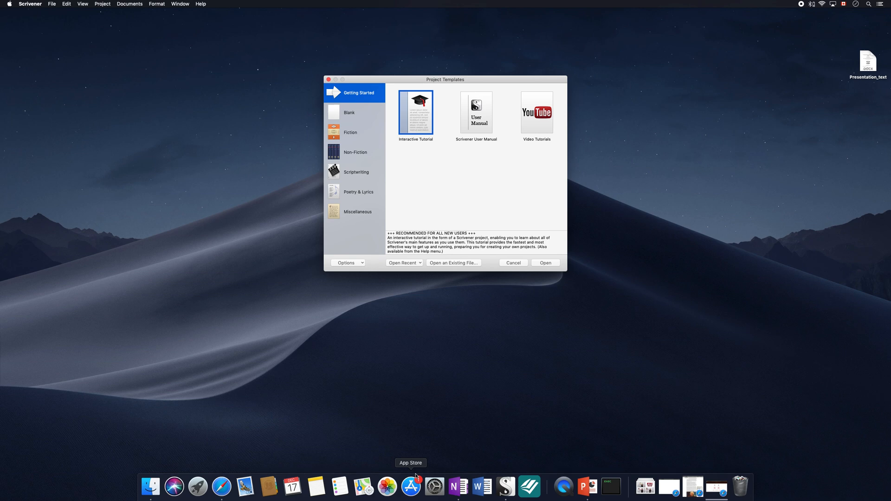
left_click(418, 263)
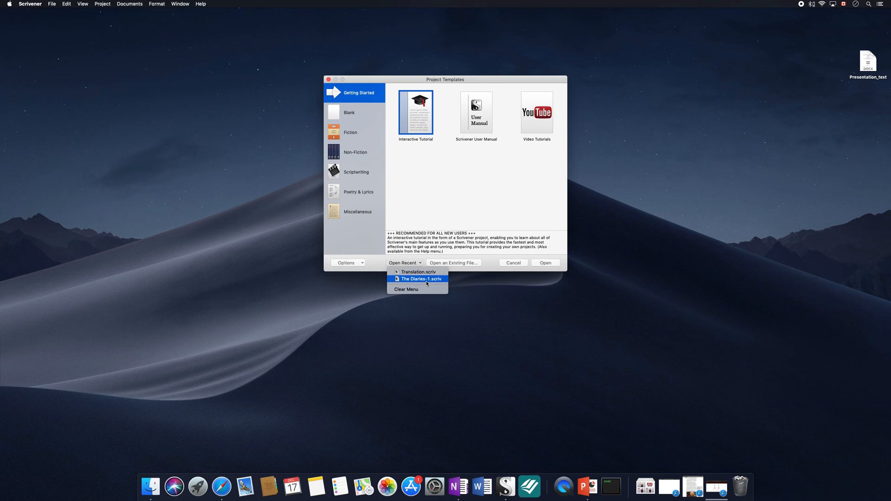
left_click(426, 280)
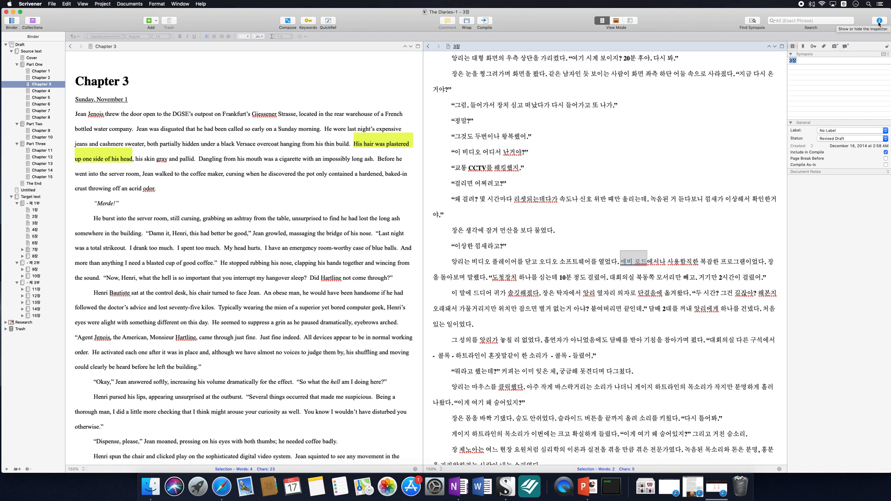
- Compare the 3 Feb 2015 and 26 Oct 2015 snapshots of 3장, and view its 17 Mar 2015, 12:18 snapshot
left_click(835, 47)
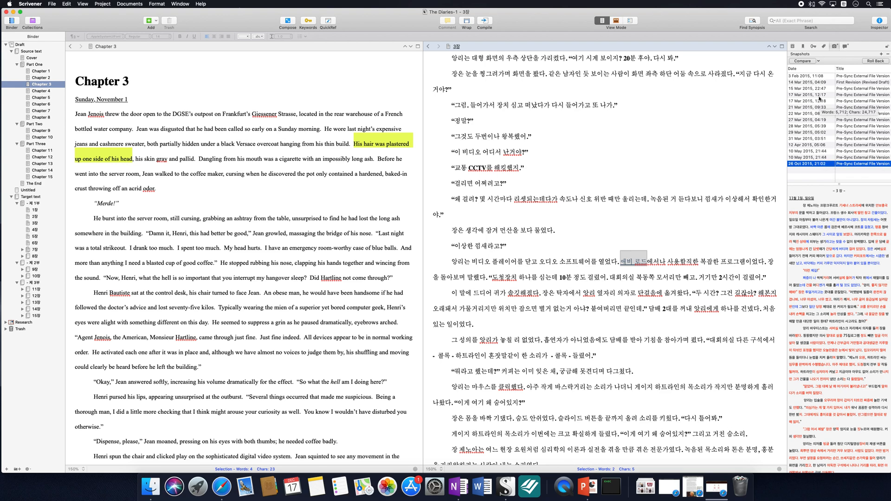
left_click(819, 76, "super")
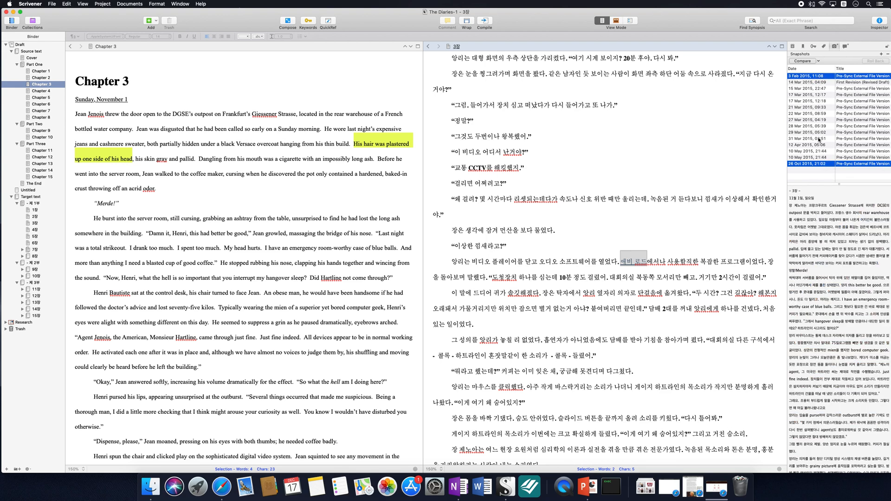
left_click(803, 61)
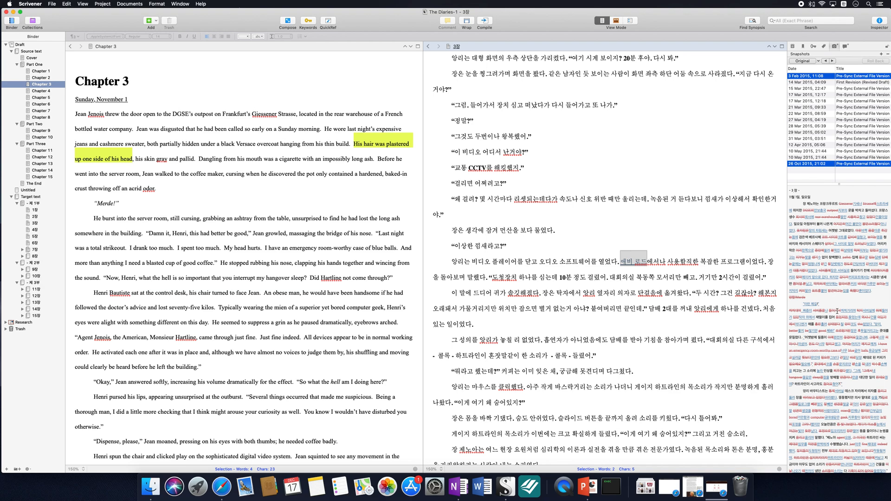
left_click(818, 101)
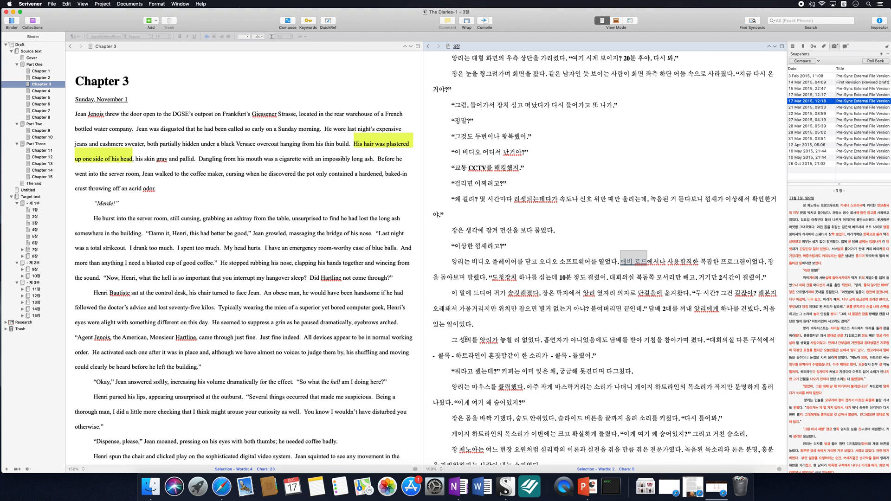
- Try to roll 3장 back to its 26 Oct 2015 snapshot, and return to the document's synopsis
left_click(800, 164)
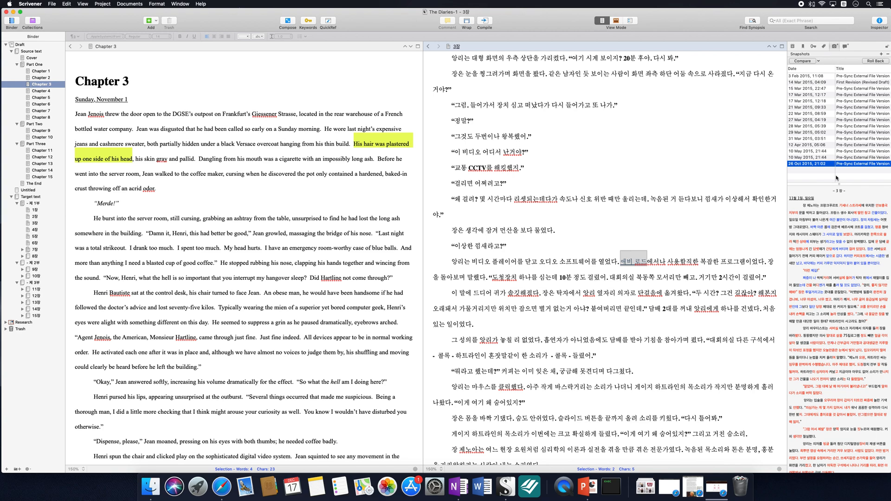
left_click(874, 63)
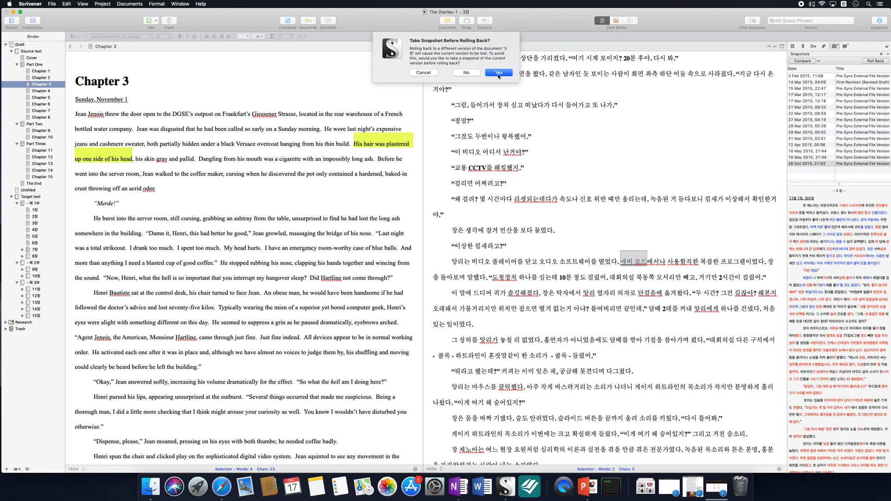
left_click(423, 73)
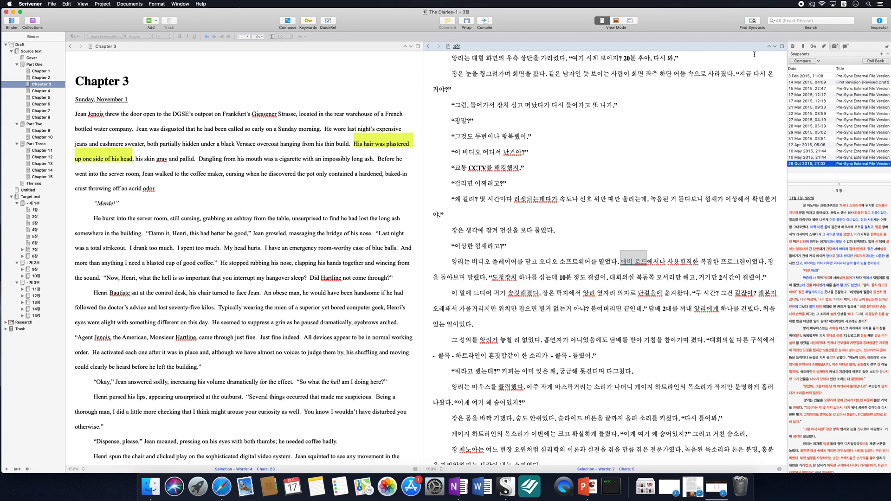
left_click(792, 47)
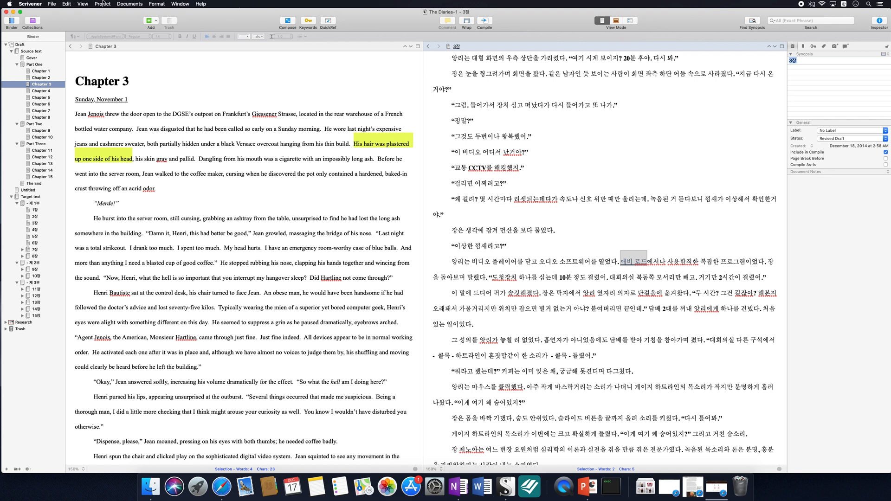
- Turn on First Revision mode, place the insertion point in the 3장 text, and set revision mode back to None
left_click(155, 4)
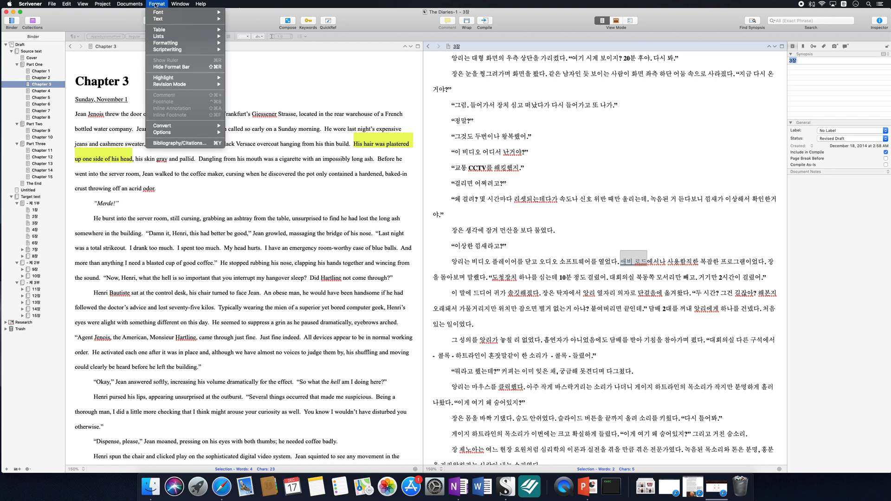
mouse_move(180, 88)
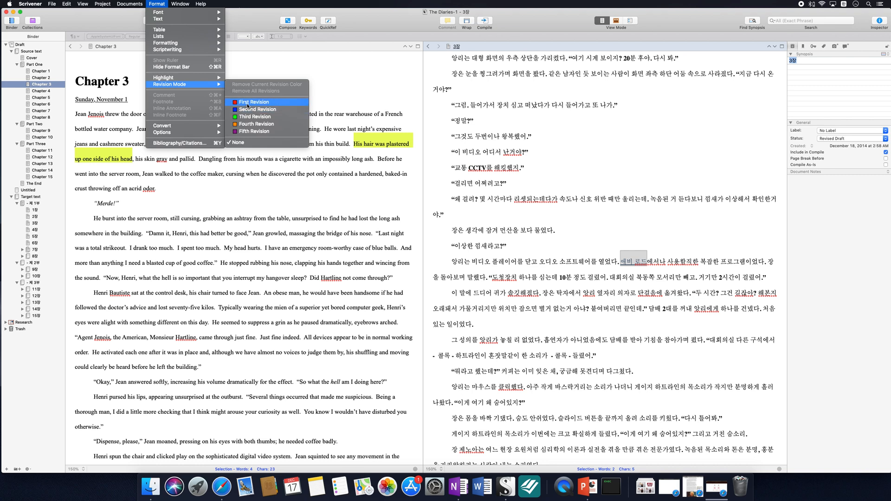
left_click(250, 102)
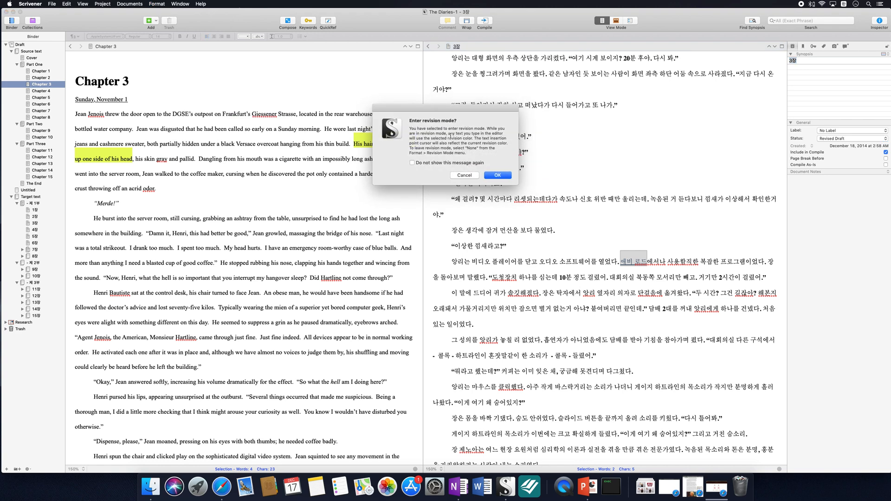
left_click(497, 176)
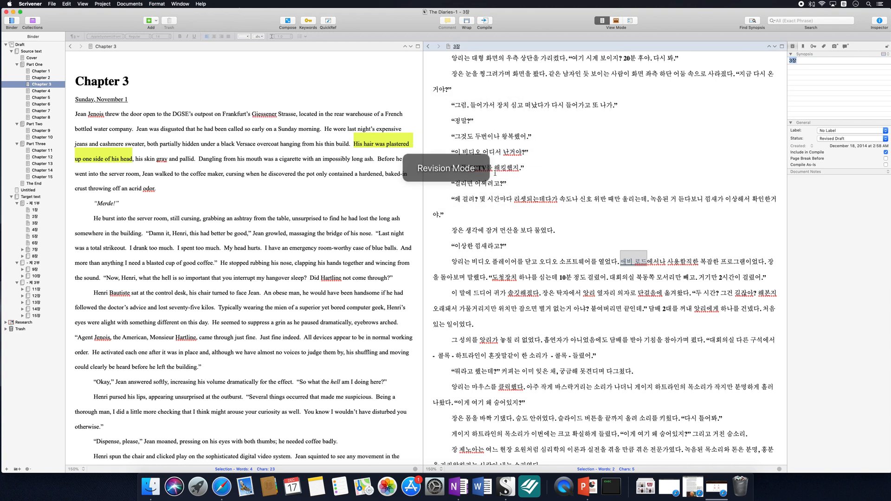
left_click(451, 199)
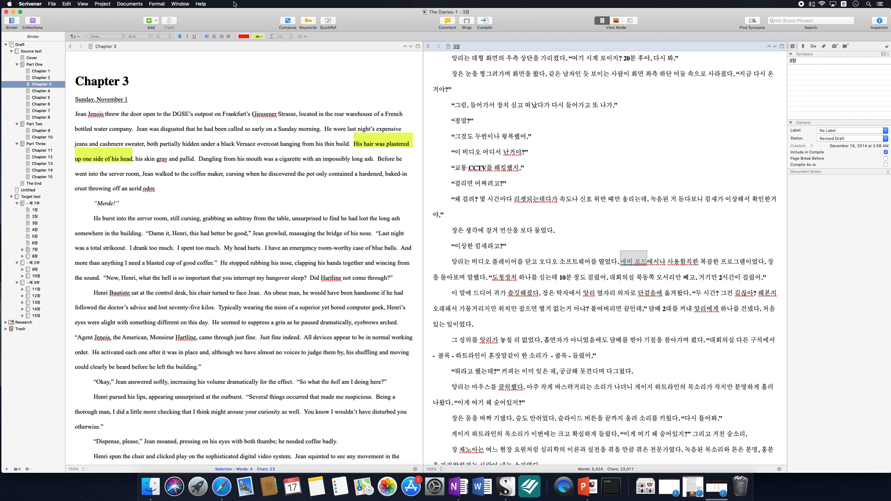
left_click(157, 4)
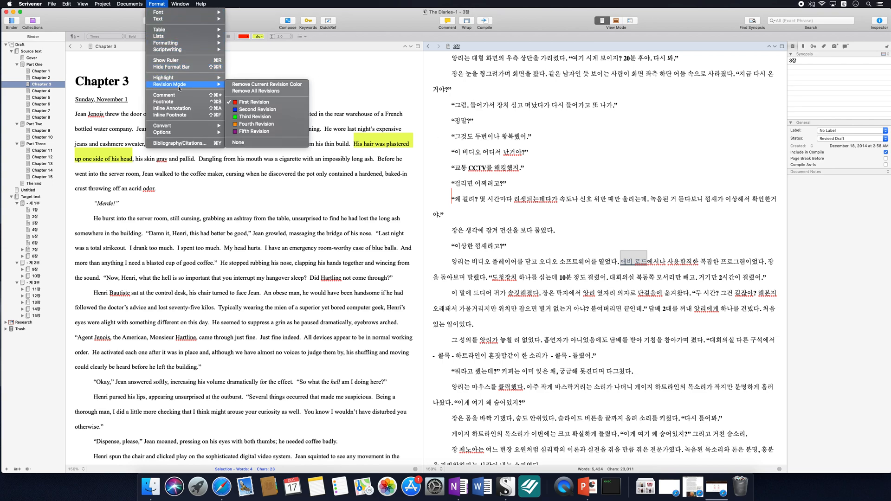
left_click(261, 144)
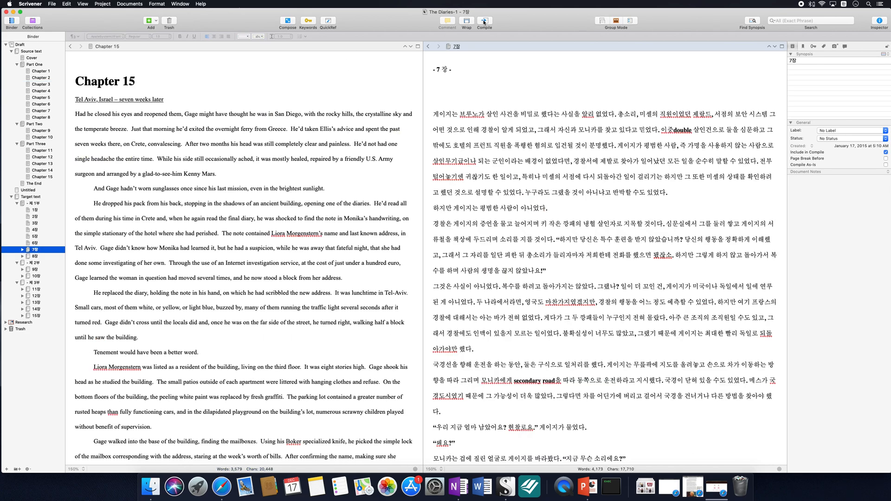
- Examine the compile settings, including the included documents, available output formats and summary options, without compiling
left_click(484, 22)
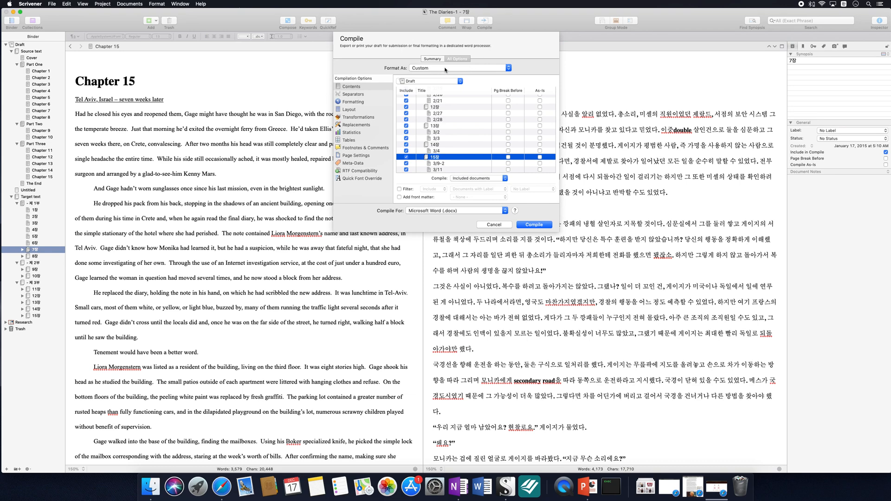
scroll(448, 127, "up", 10)
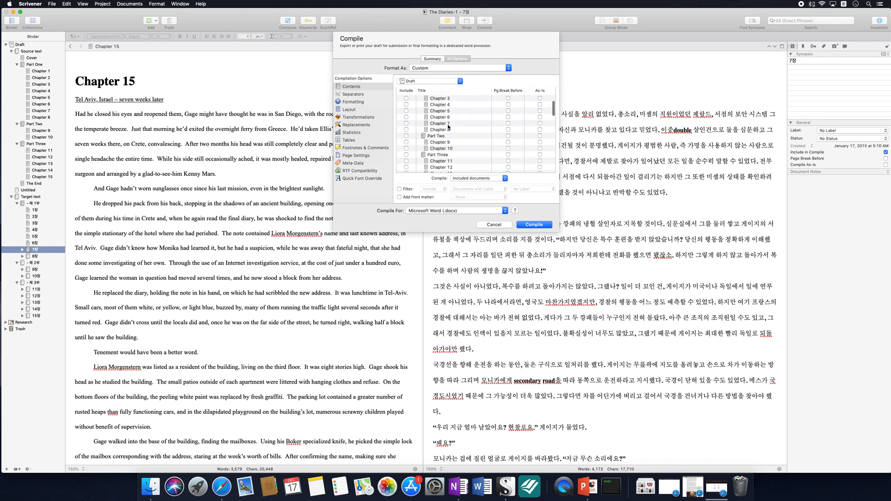
scroll(446, 132, "up", 15)
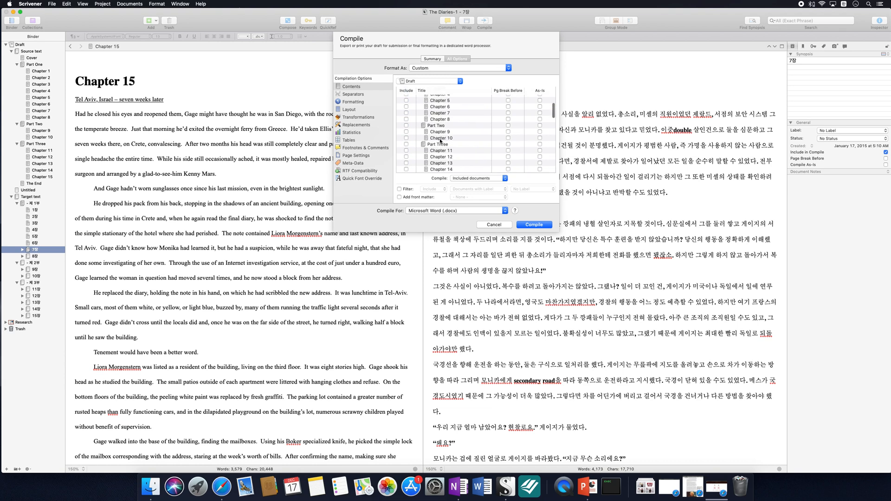
scroll(467, 138, "down", 5)
scroll(467, 138, "down", 2)
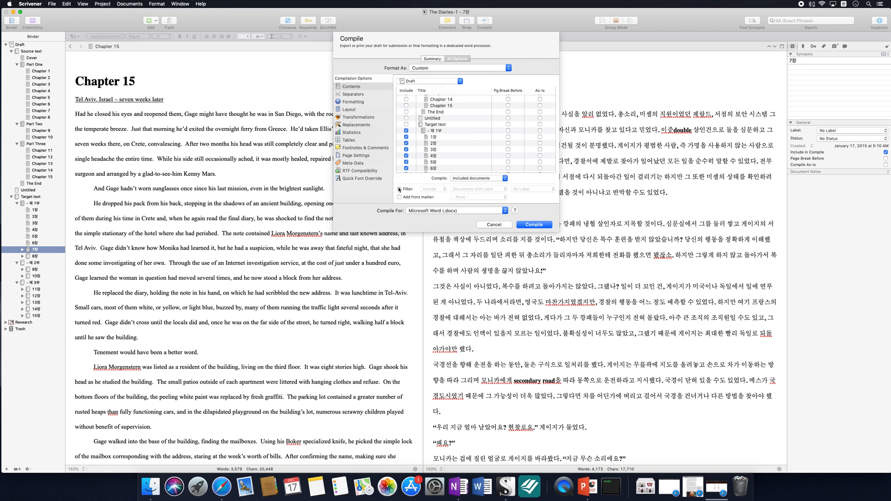
left_click(436, 211)
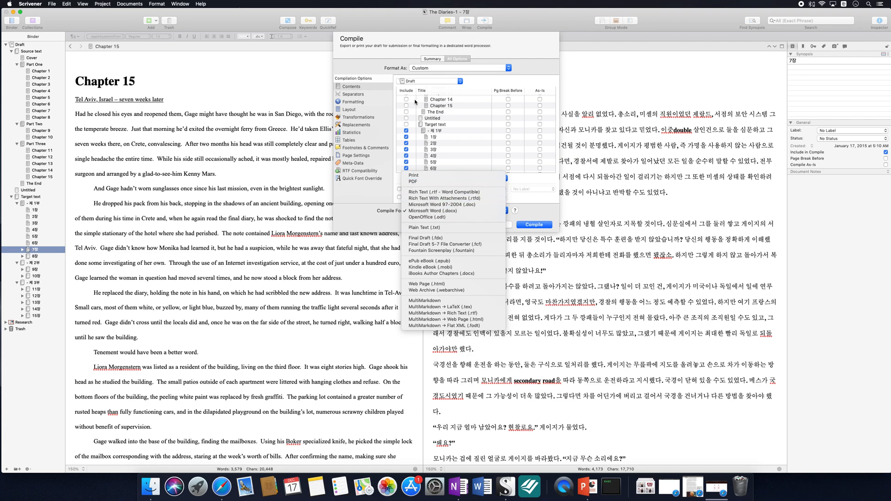
left_click(418, 62)
left_click(431, 59)
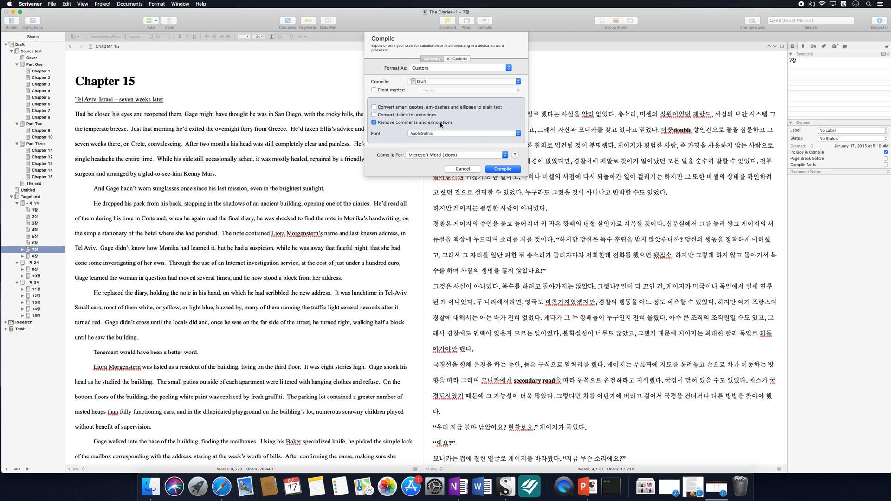
left_click(468, 170)
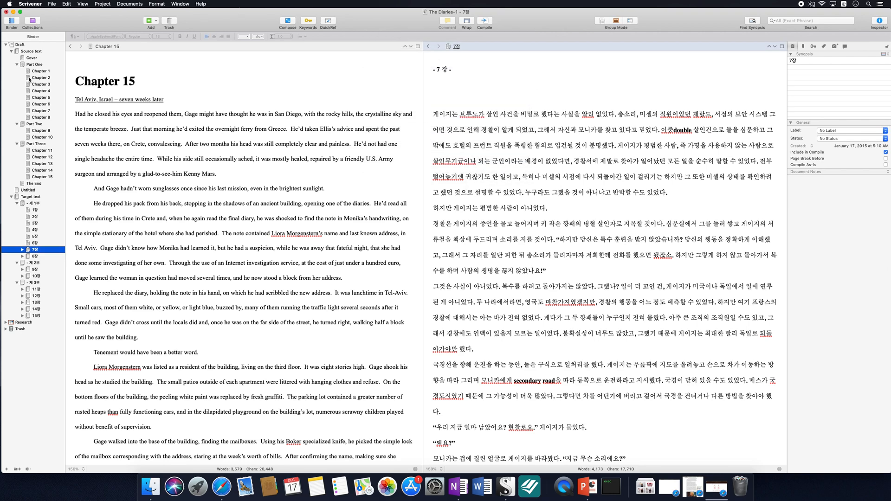